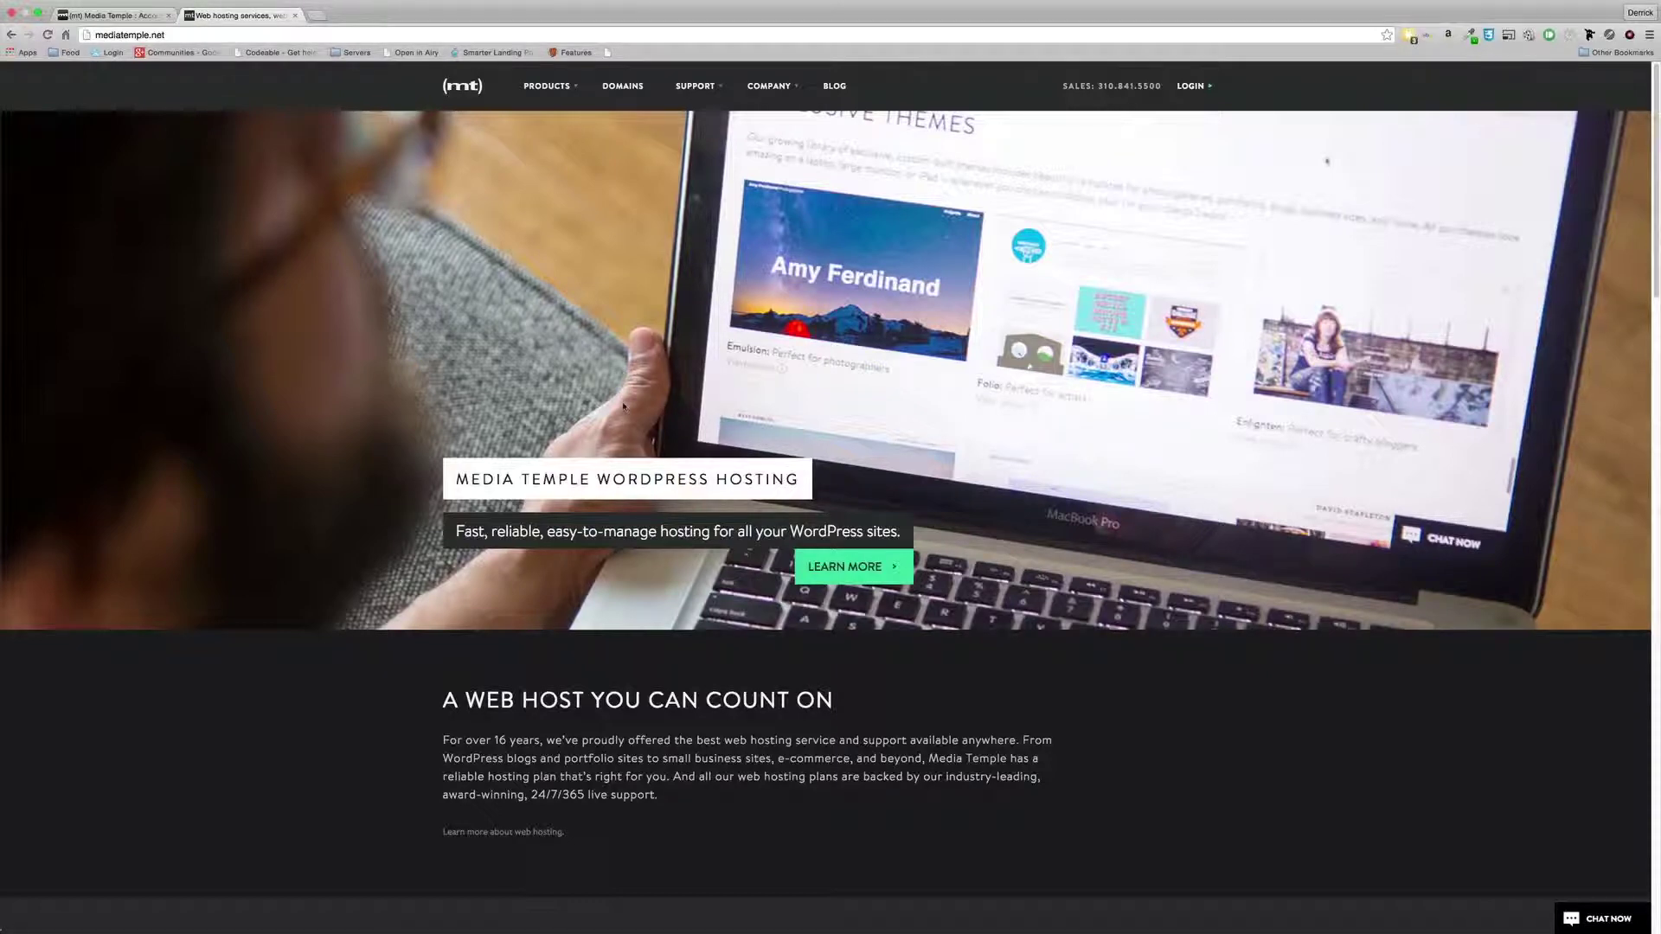
# Bring up the Products mega-menu of hosting products and extras on the Media Temple homepage
pyautogui.moveTo(554, 87)
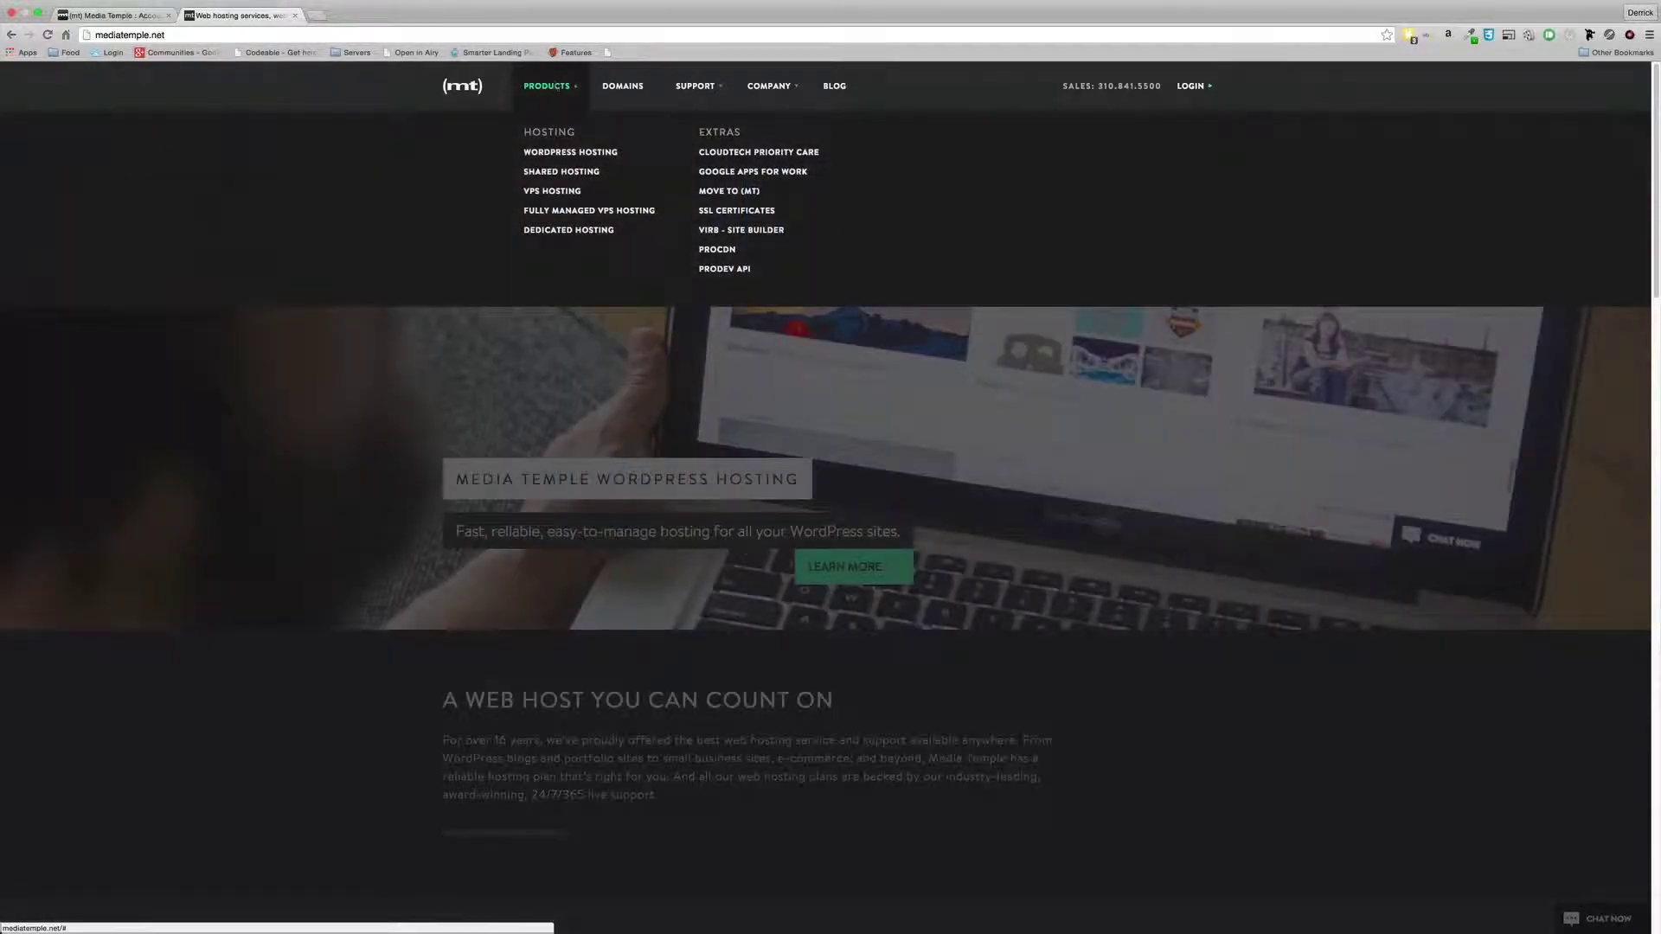
# Show the WordPress hosting plans: Personal, Studio, Agency and Enterprise tiers
pyautogui.click(571, 153)
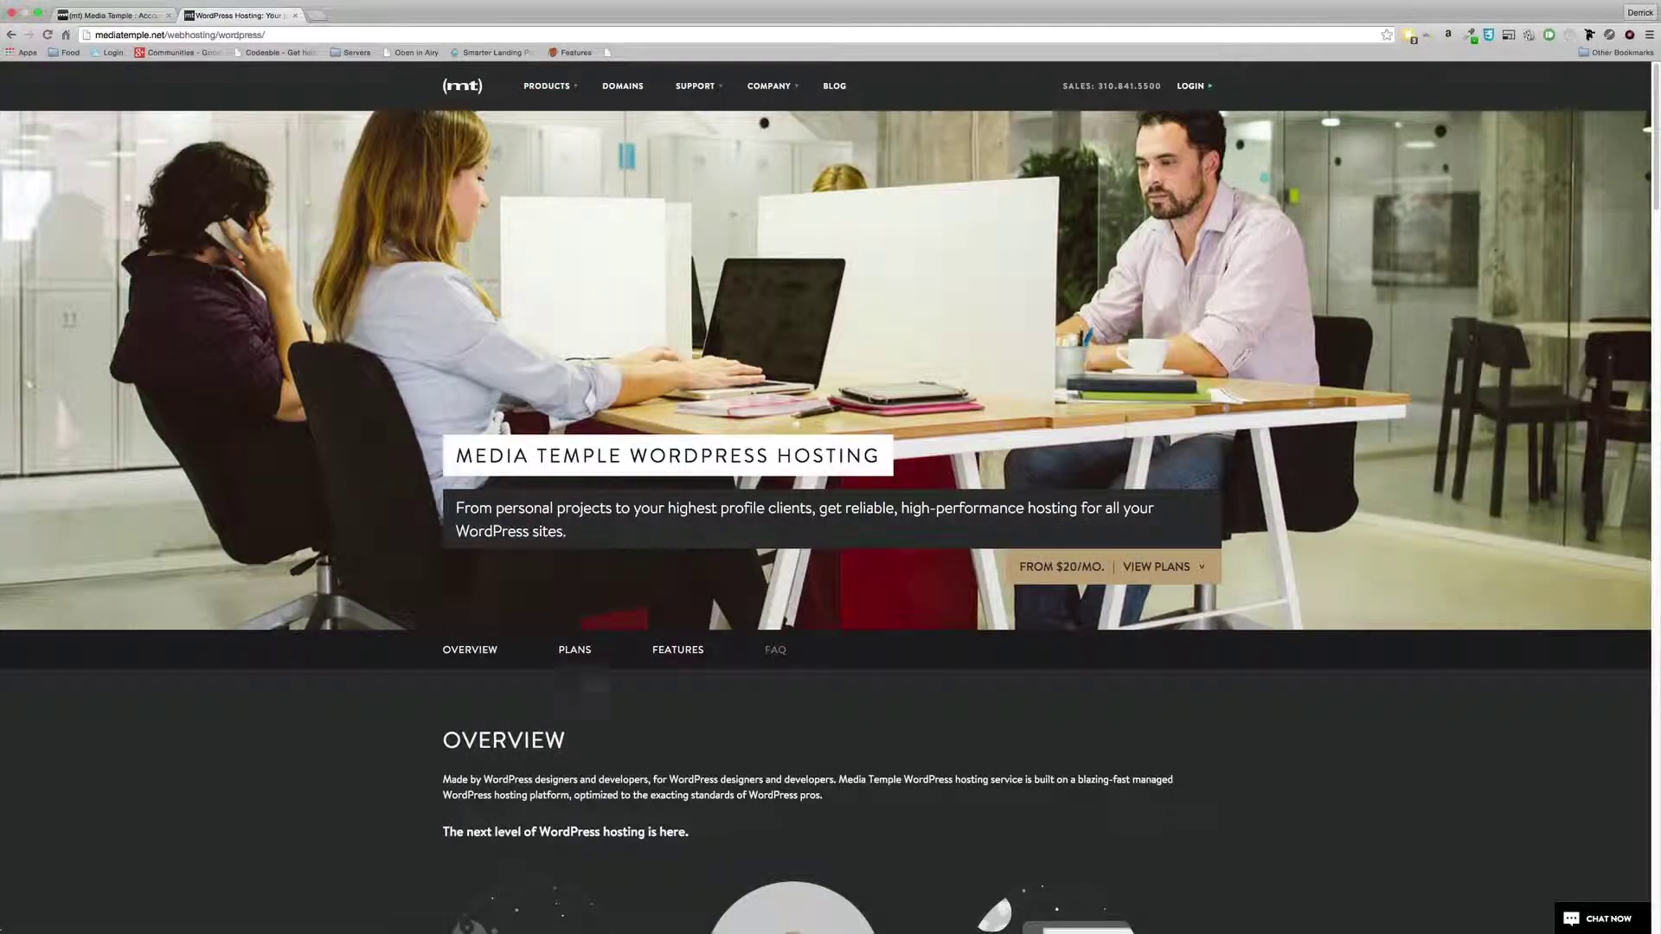
pyautogui.click(575, 649)
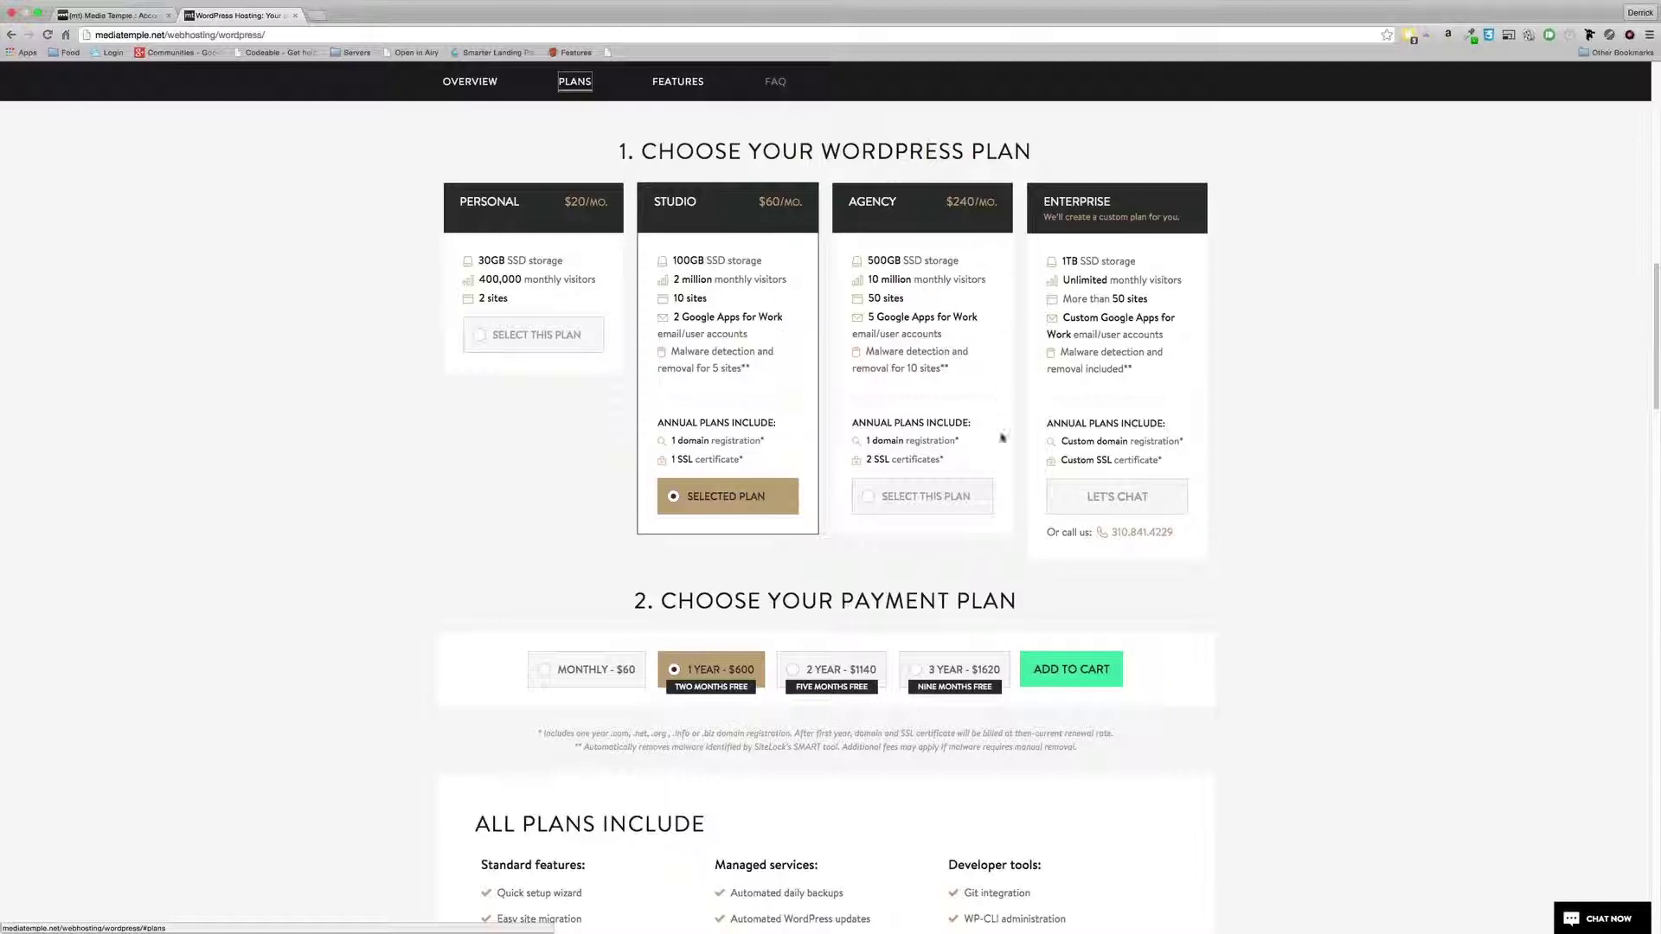
pyautogui.scroll(-5, 477, 563)
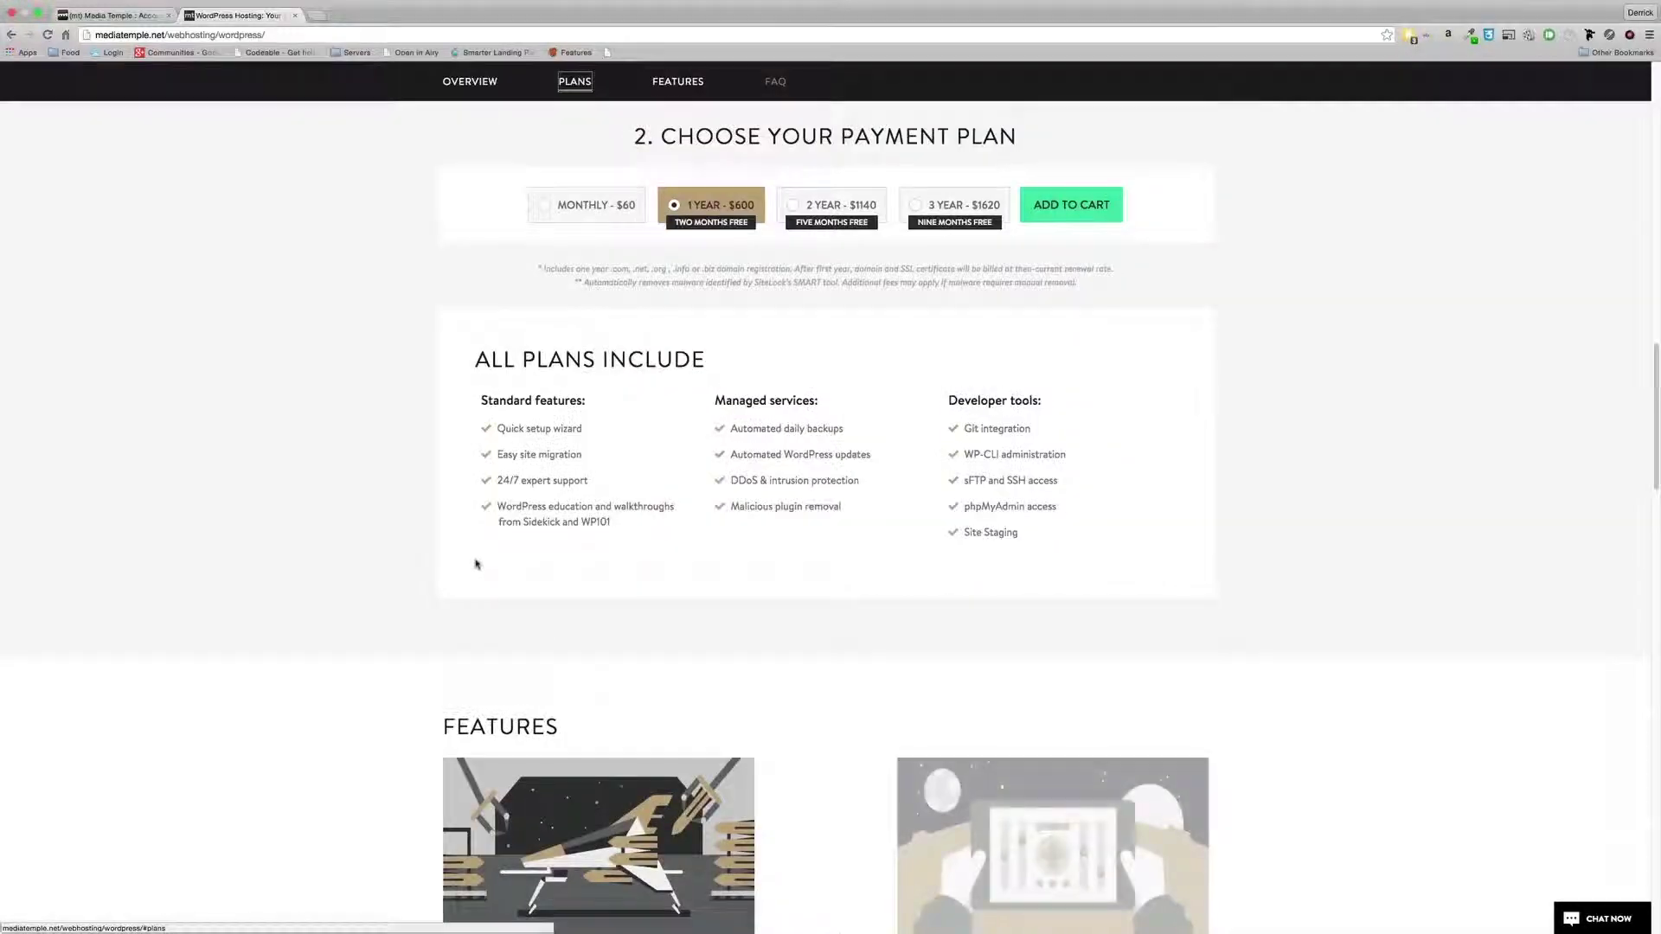
pyautogui.scroll(15, 477, 563)
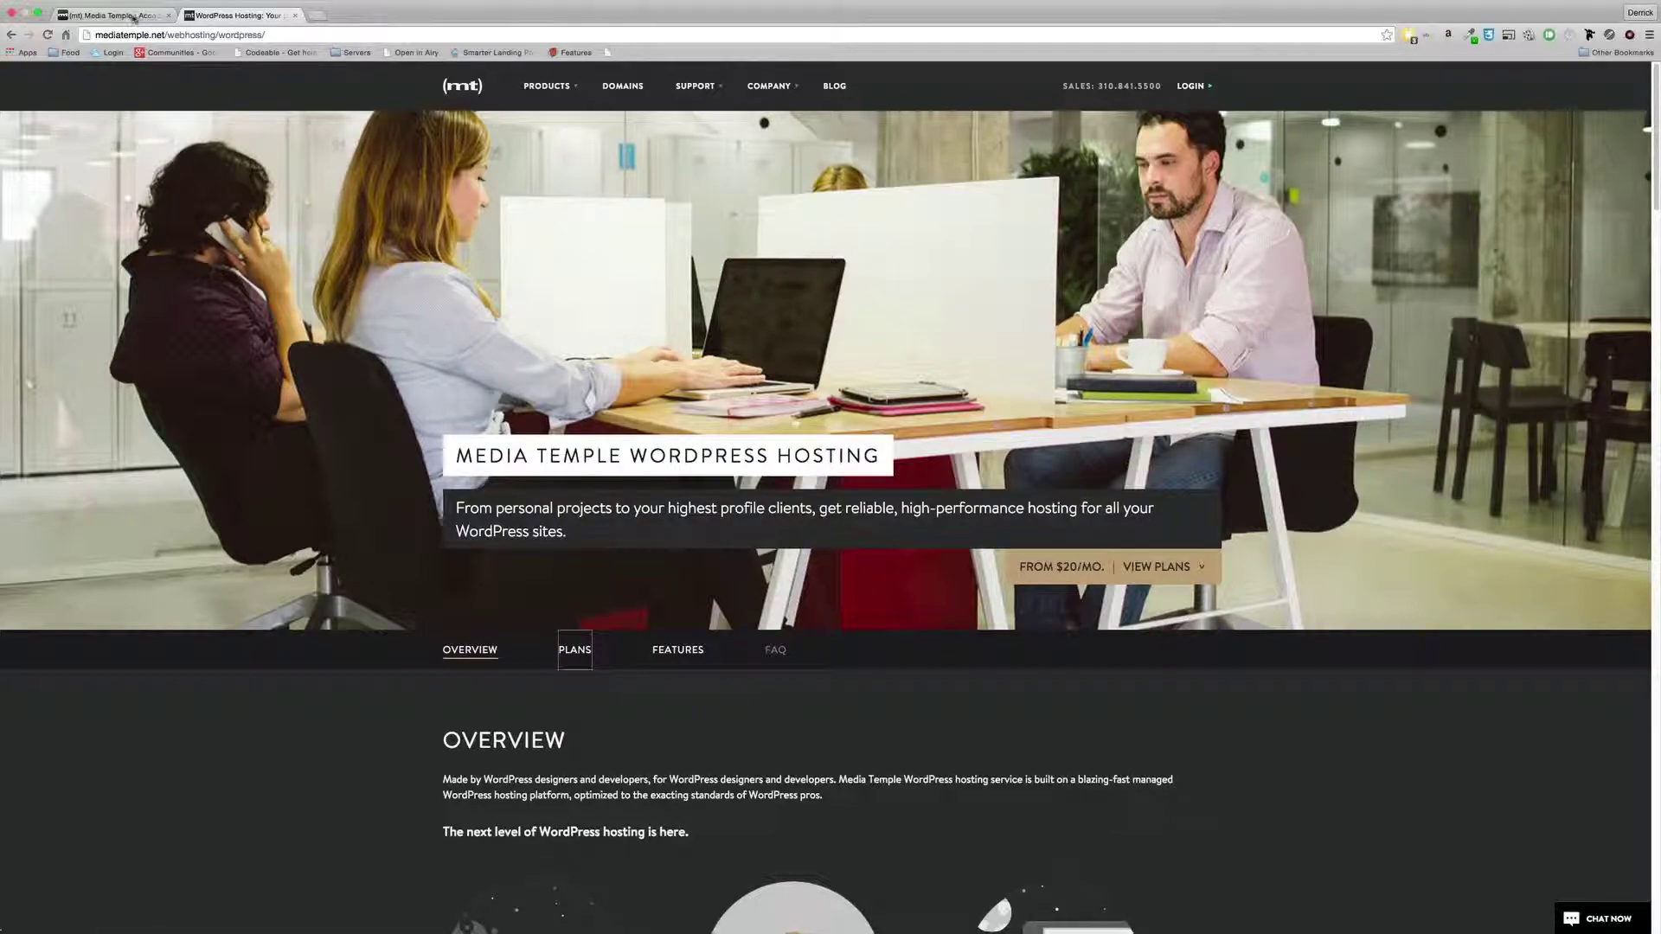
pyautogui.click(139, 15)
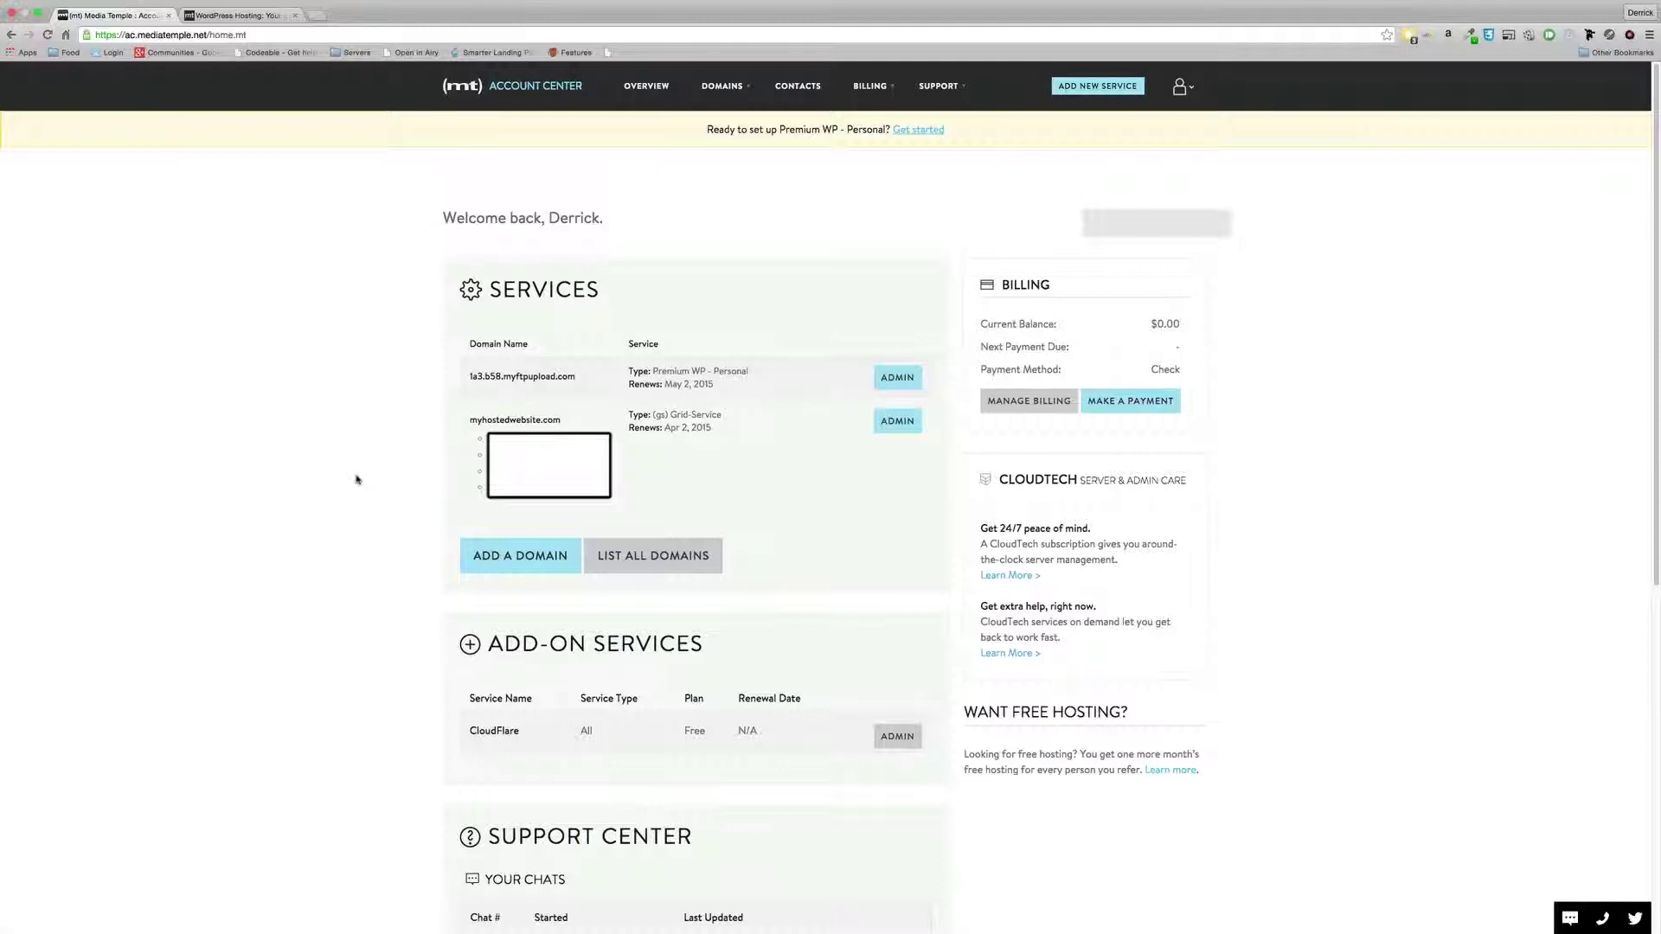
# Scroll through the Account Center overview of services, billing and add-on services
pyautogui.scroll(-1, 356, 507)
pyautogui.scroll(1, 355, 508)
# Open the My Site dashboard for the WordPress site on the Premium WP service
pyautogui.click(895, 379)
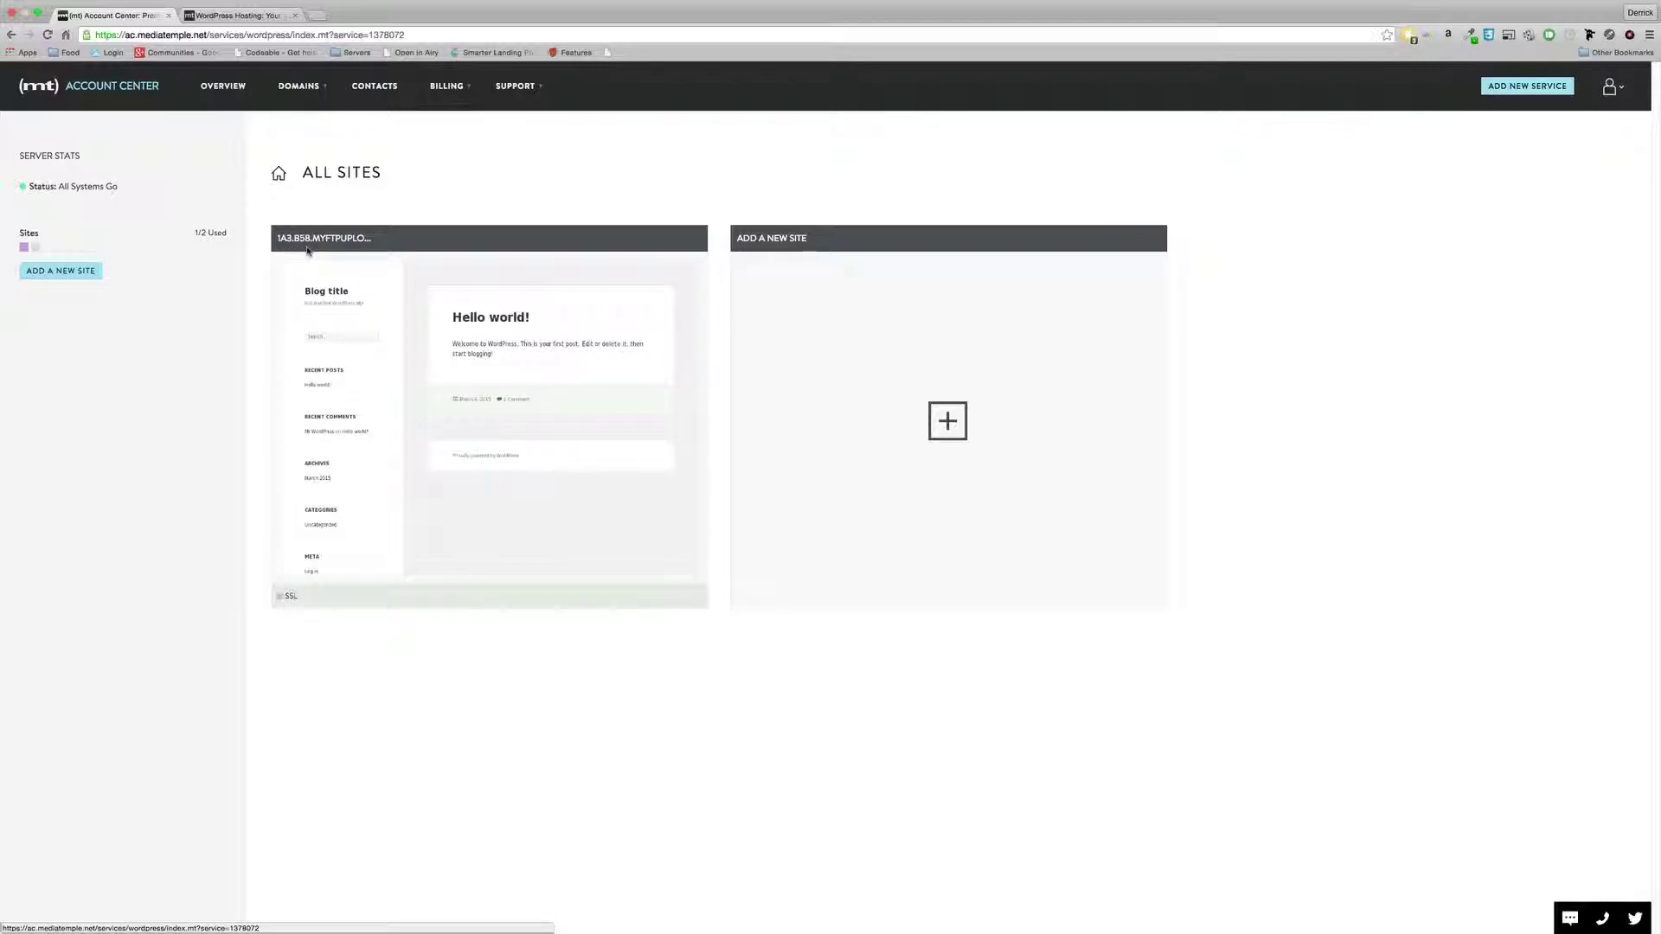
pyautogui.moveTo(311, 268)
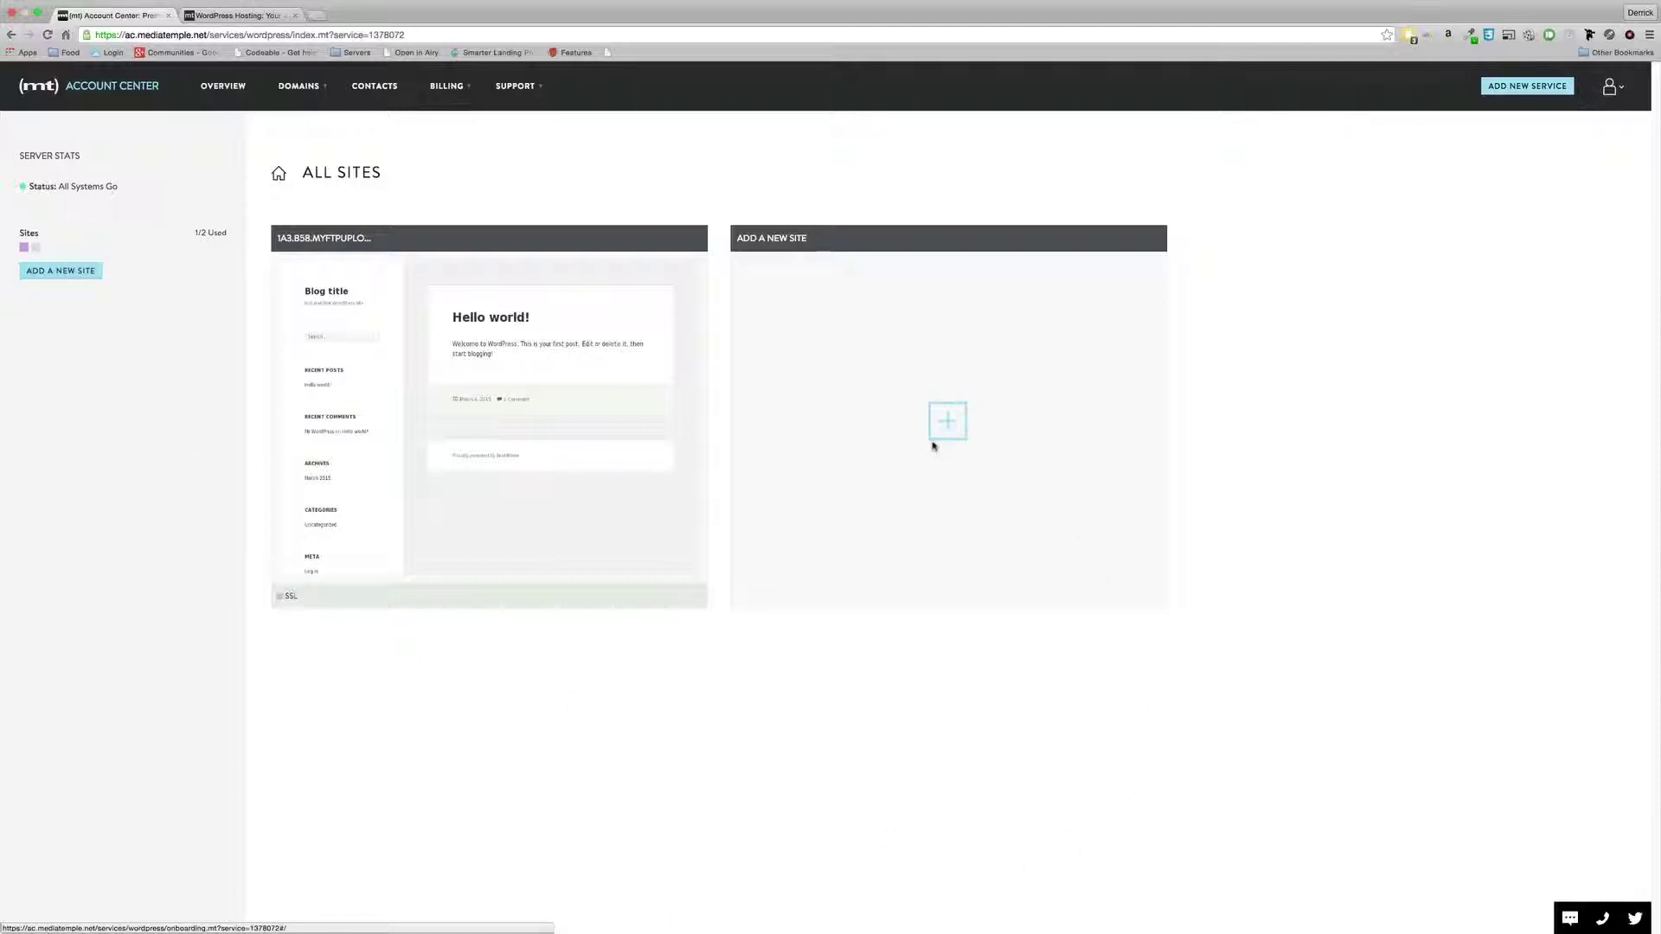
pyautogui.moveTo(558, 501)
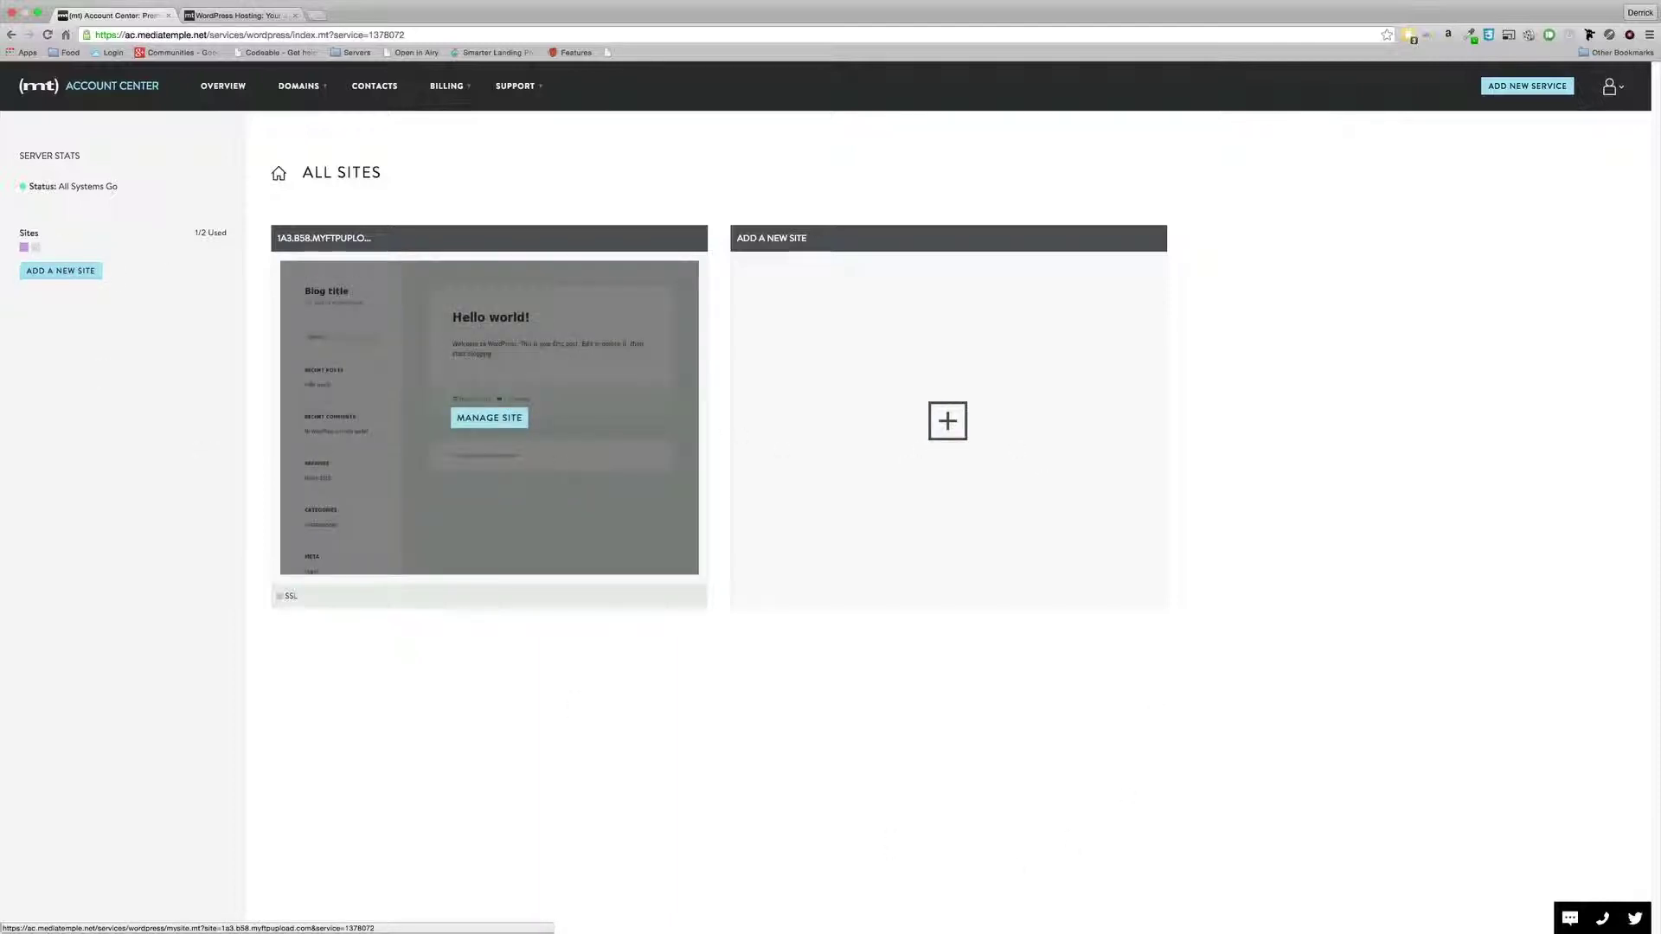
pyautogui.click(510, 421)
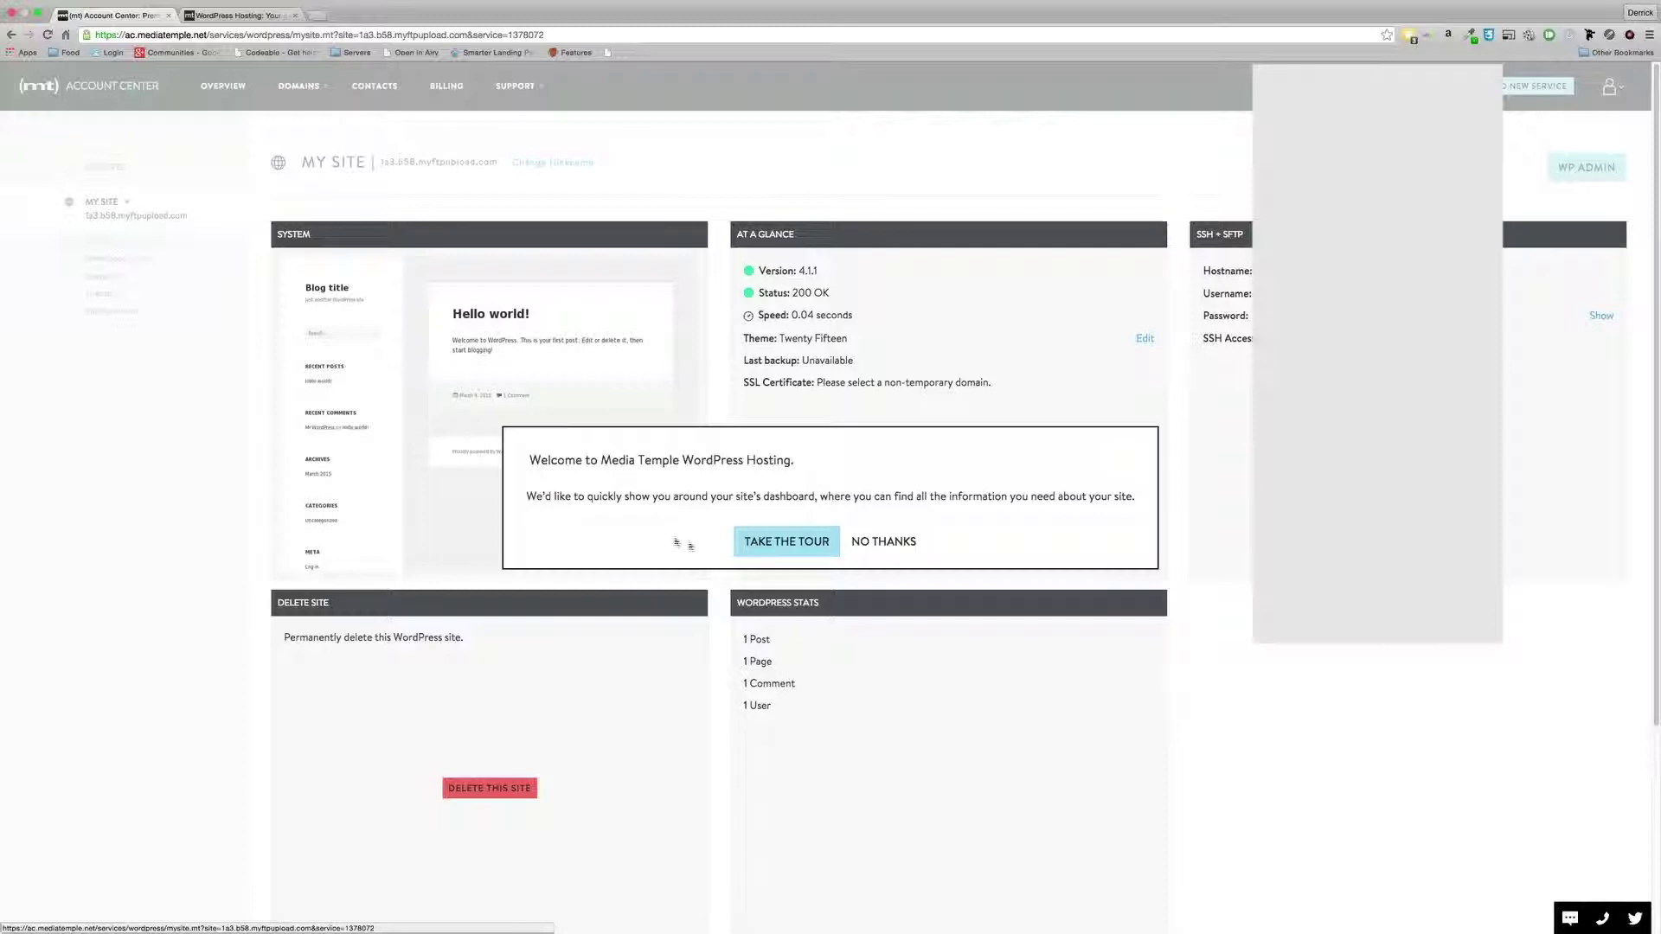
# Complete the dashboard tour, past the Google Analytics and WP admin tips, to Finish Tour
pyautogui.click(783, 542)
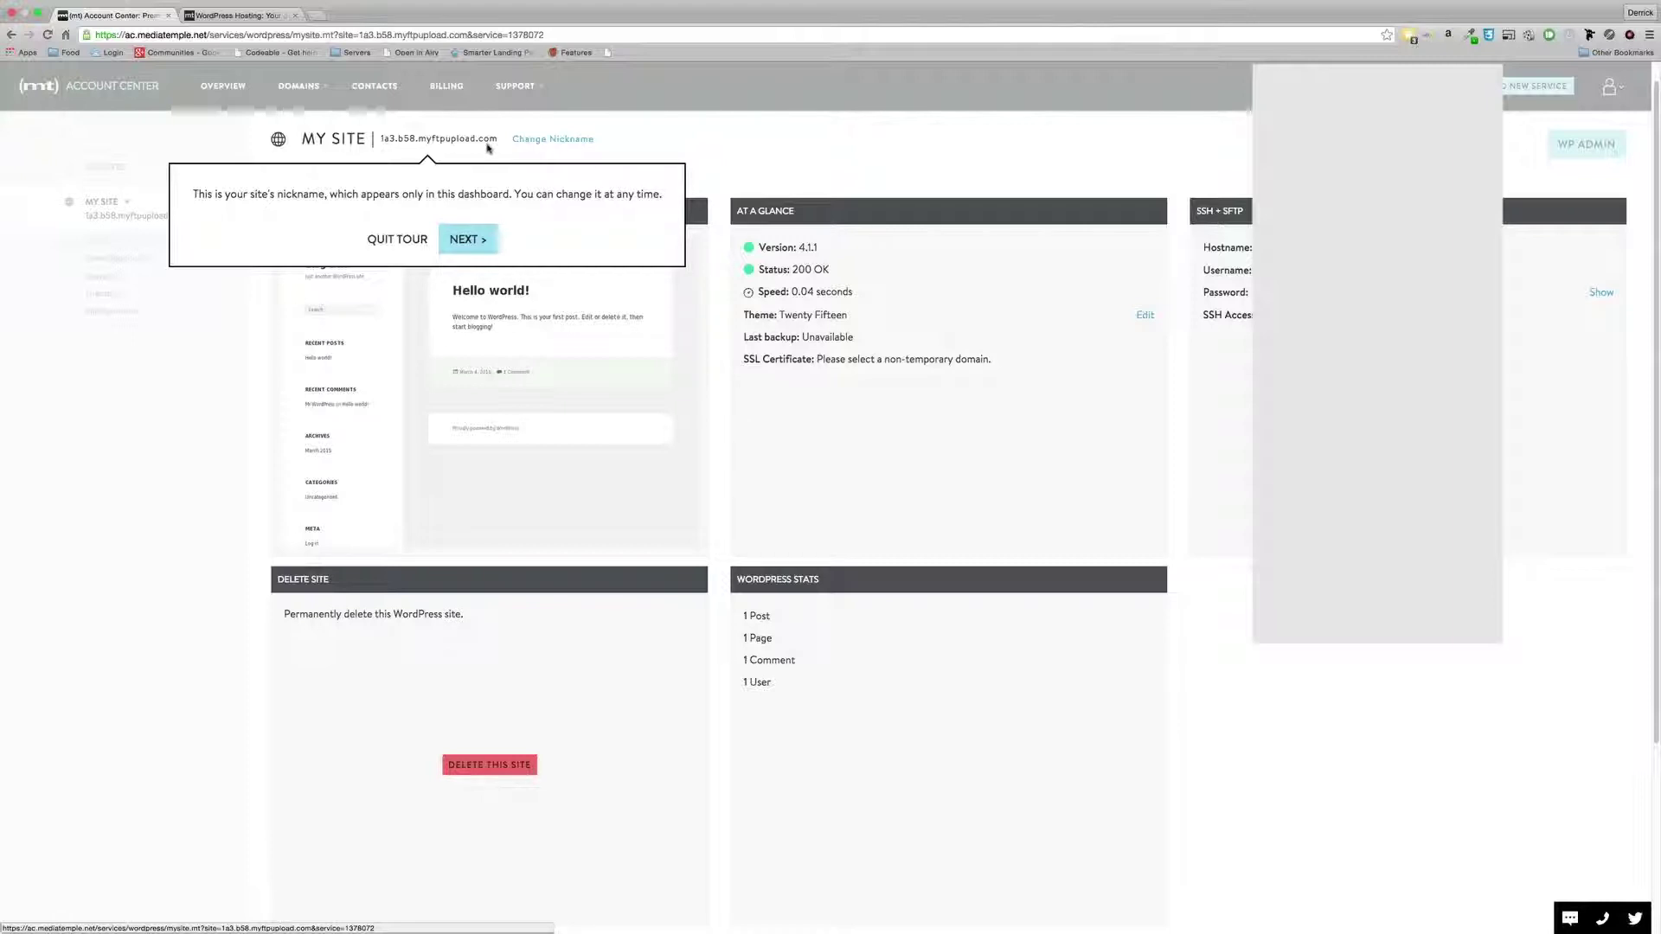
pyautogui.click(467, 238)
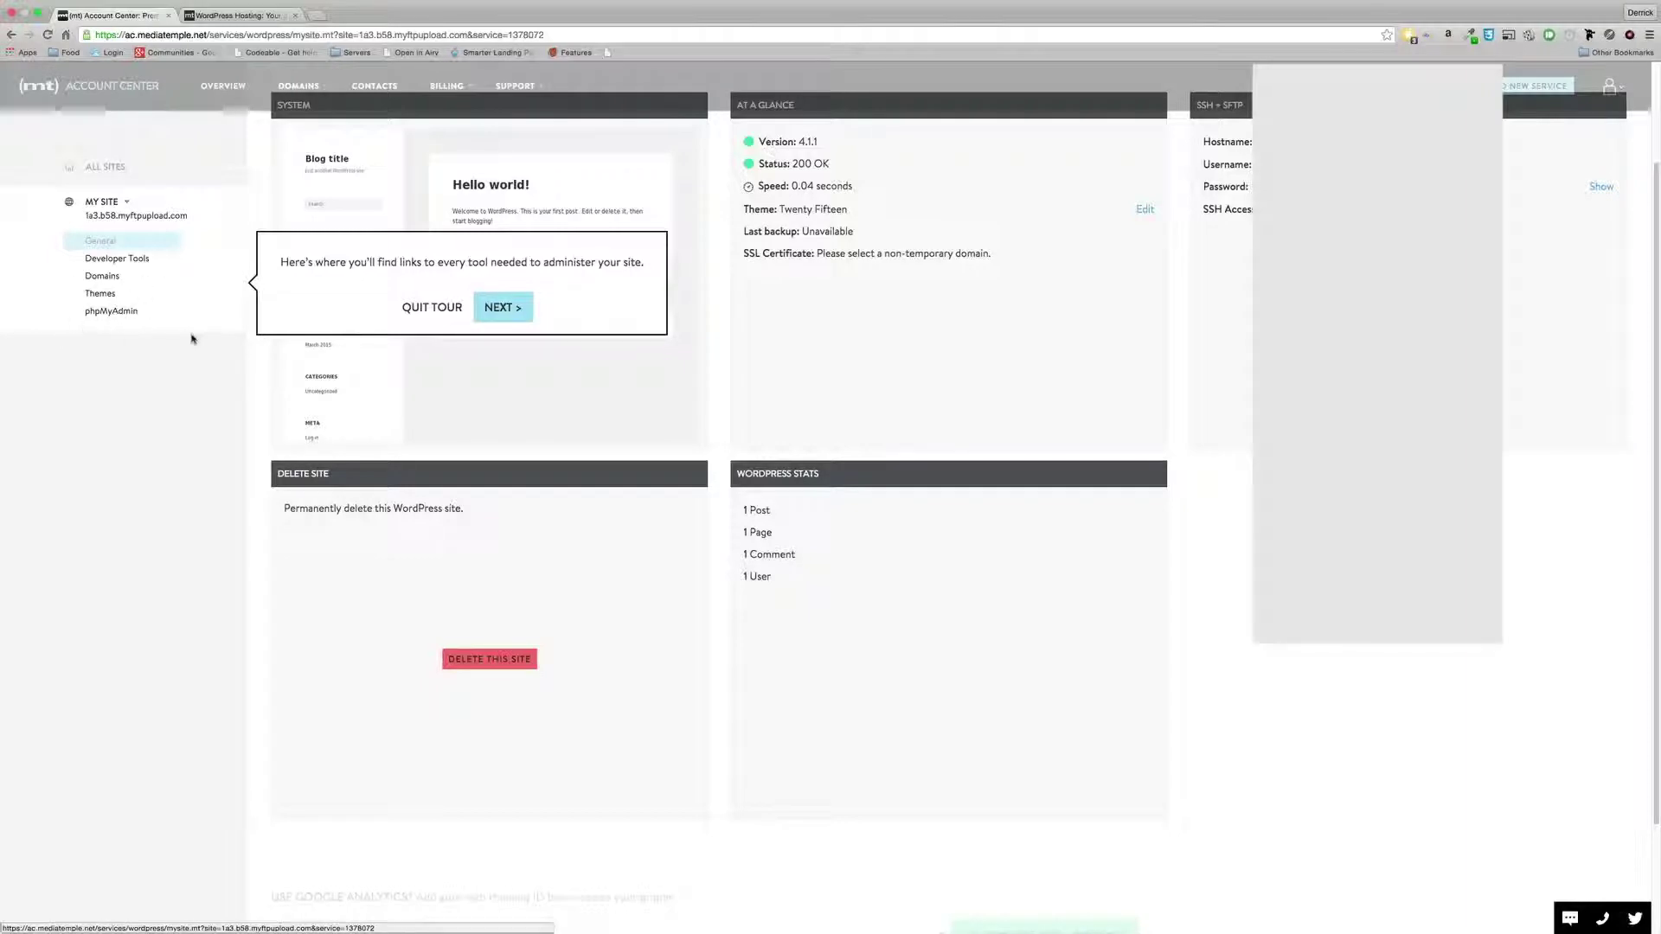
pyautogui.click(492, 313)
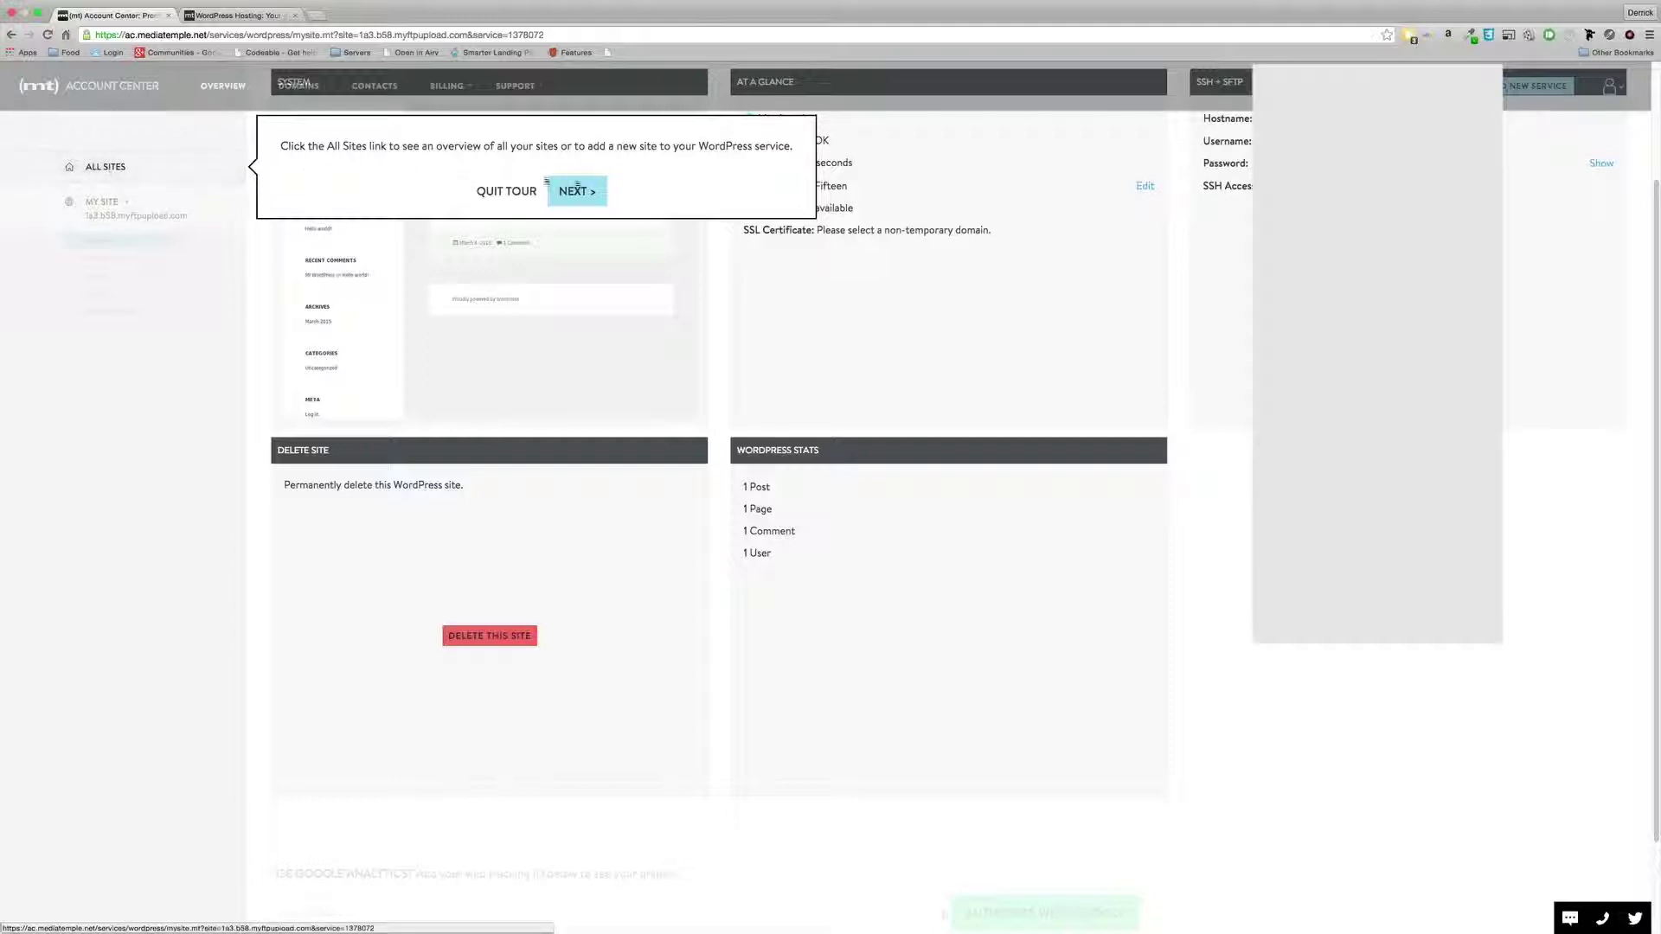
pyautogui.click(573, 192)
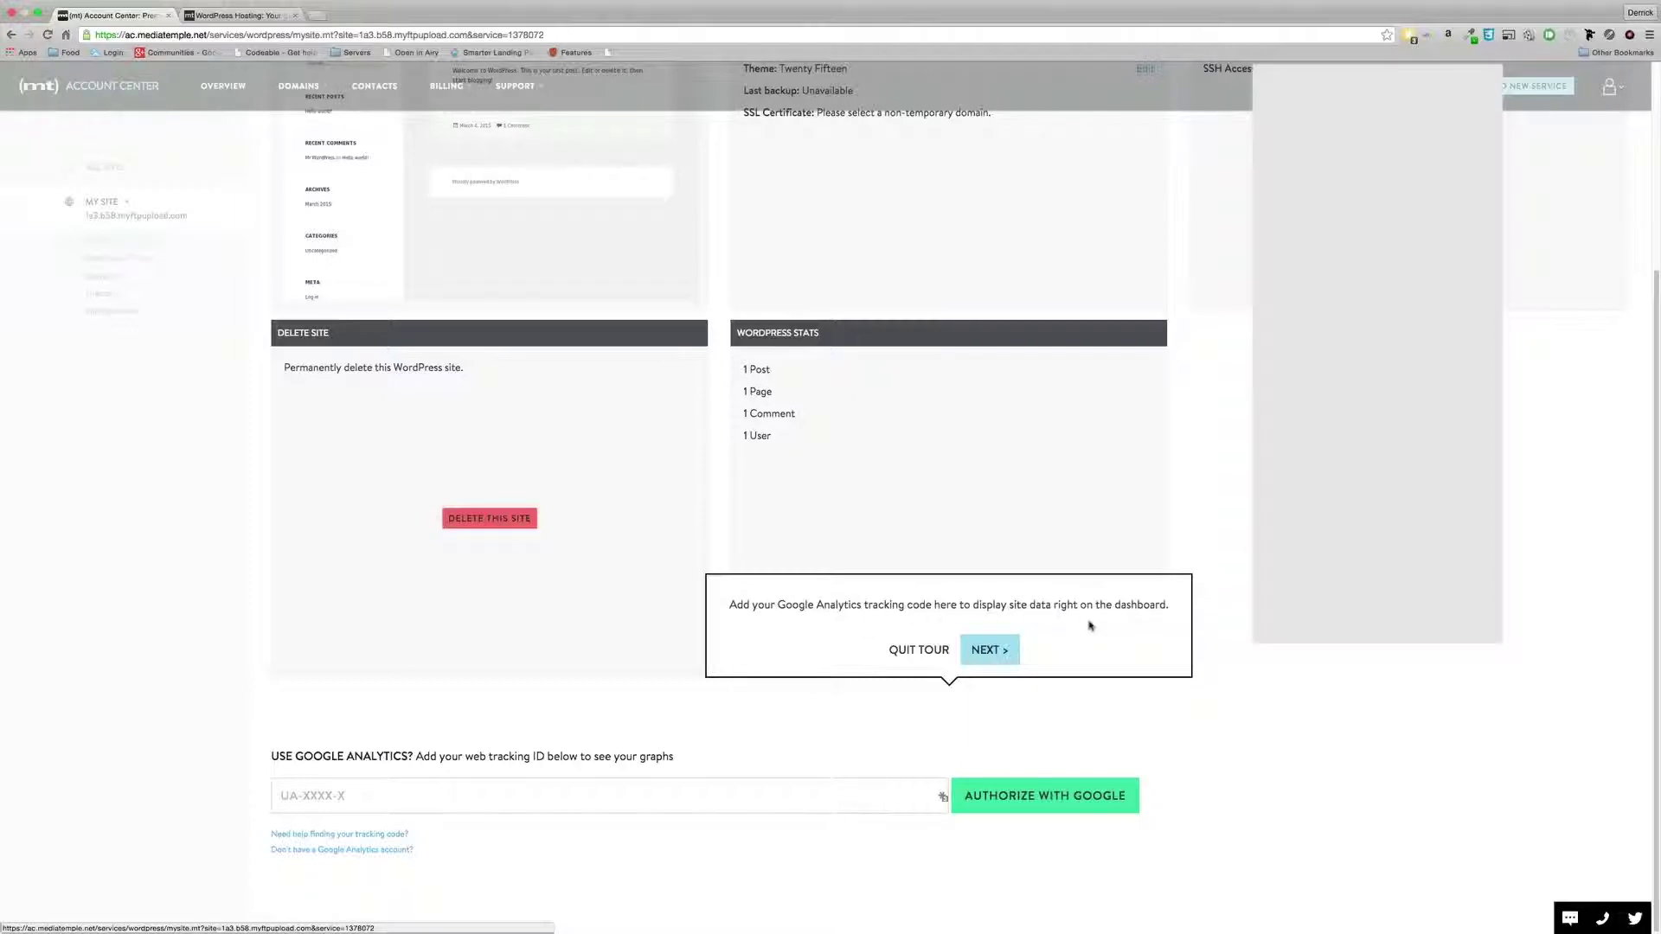
pyautogui.click(984, 649)
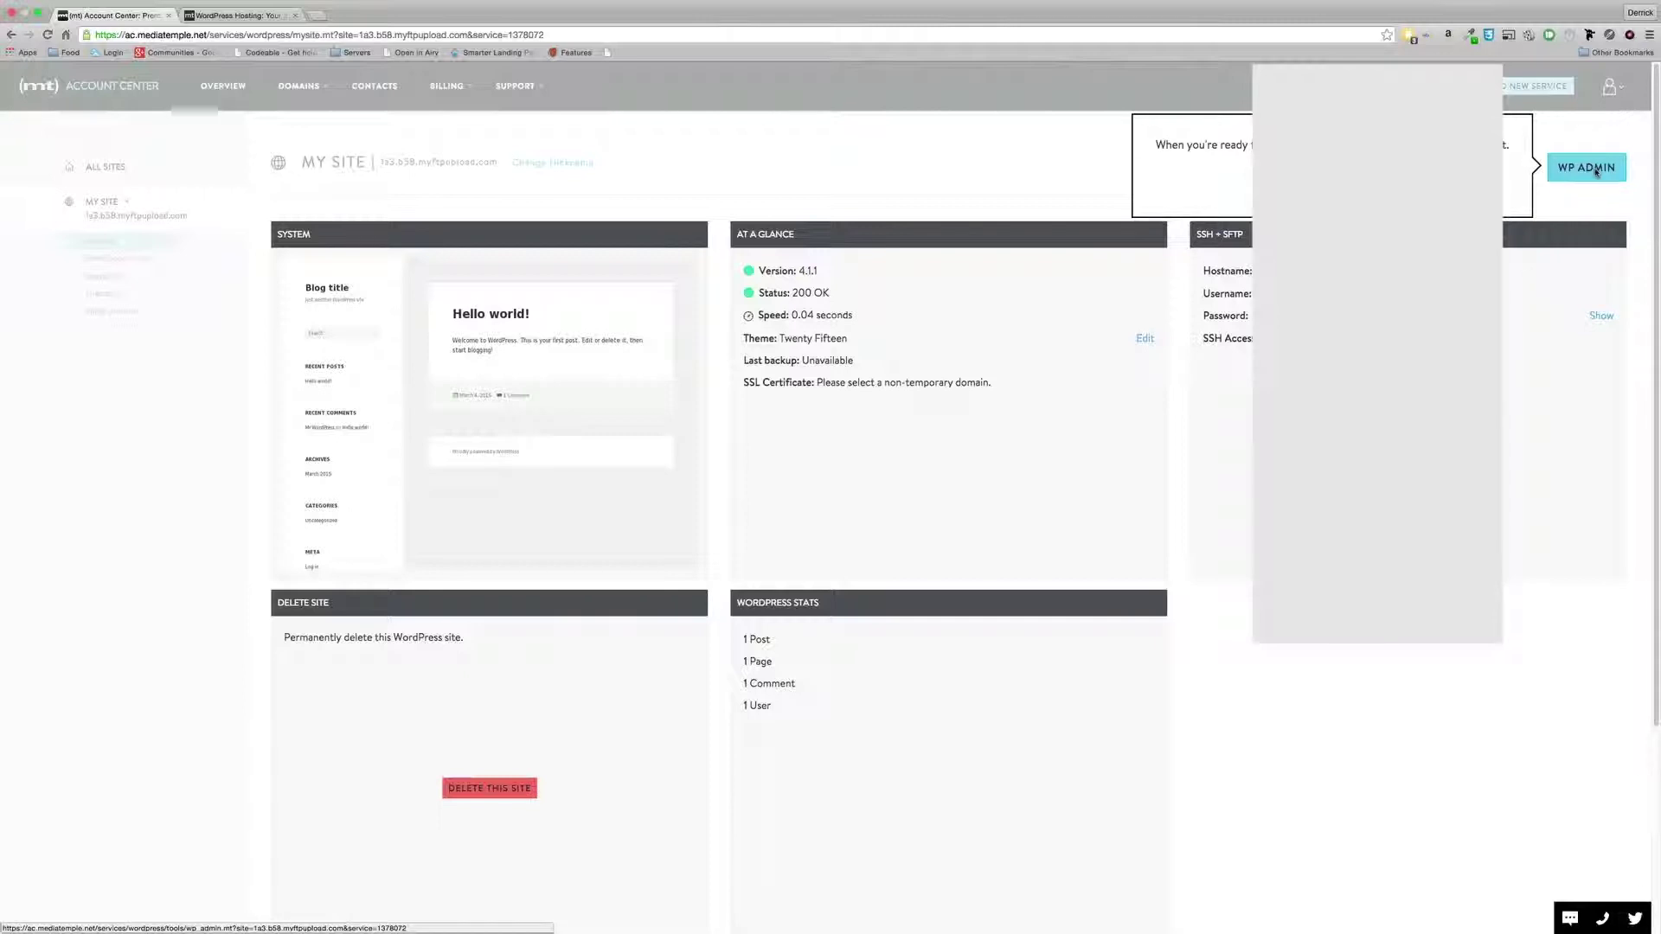
pyautogui.click(1596, 172)
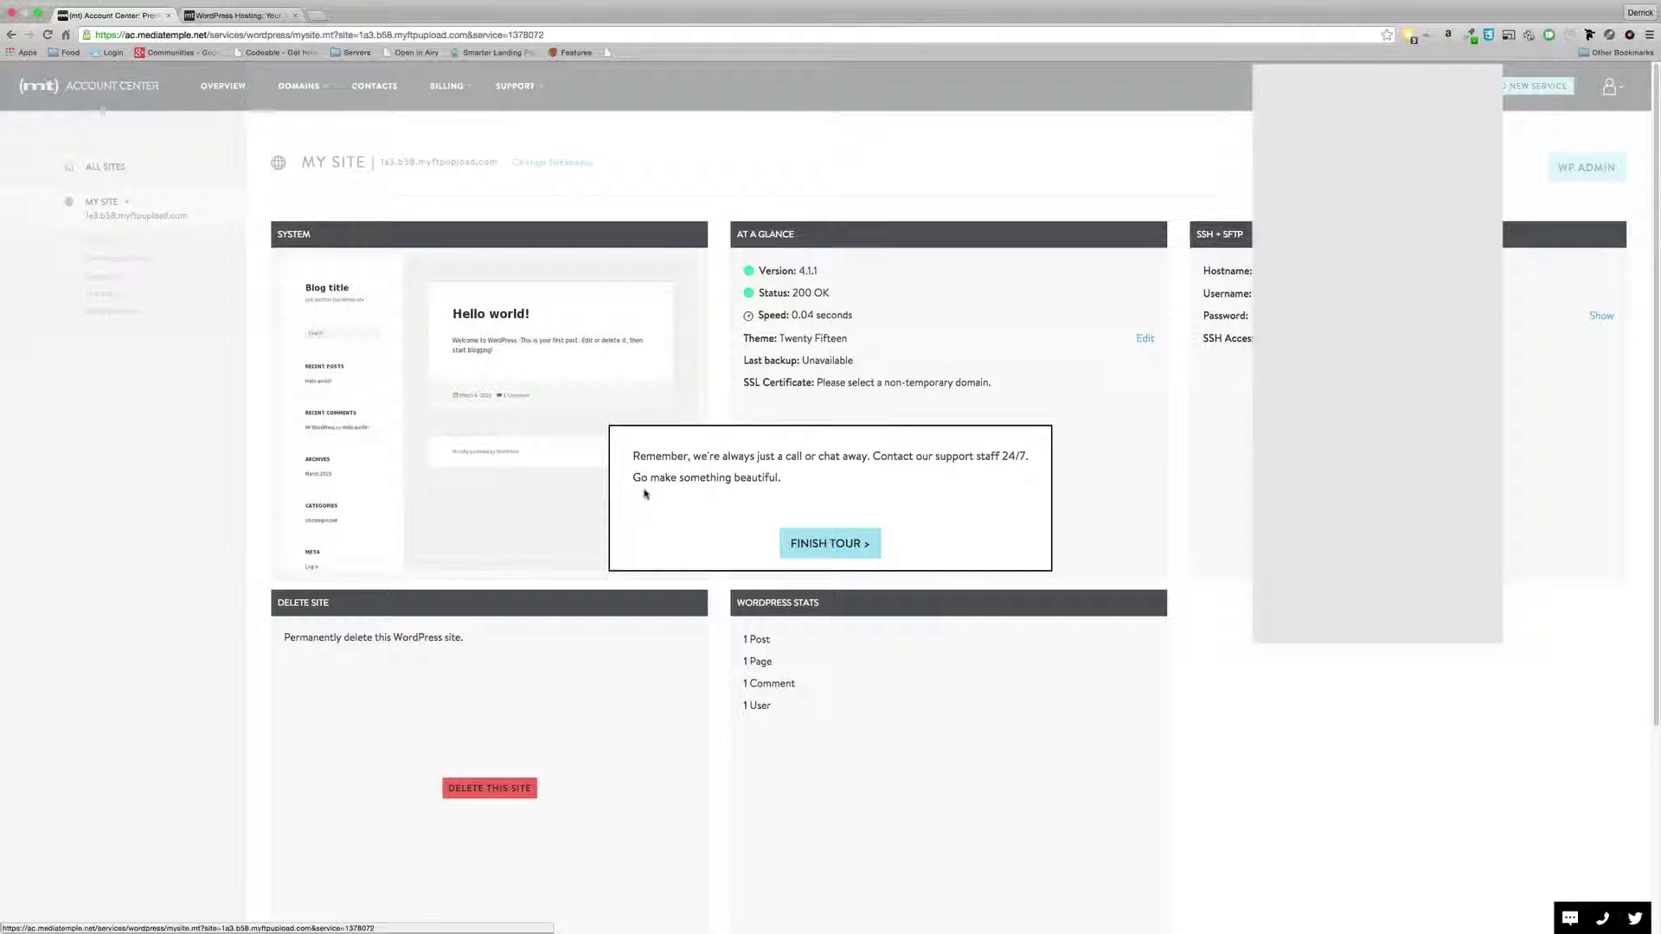
pyautogui.click(833, 545)
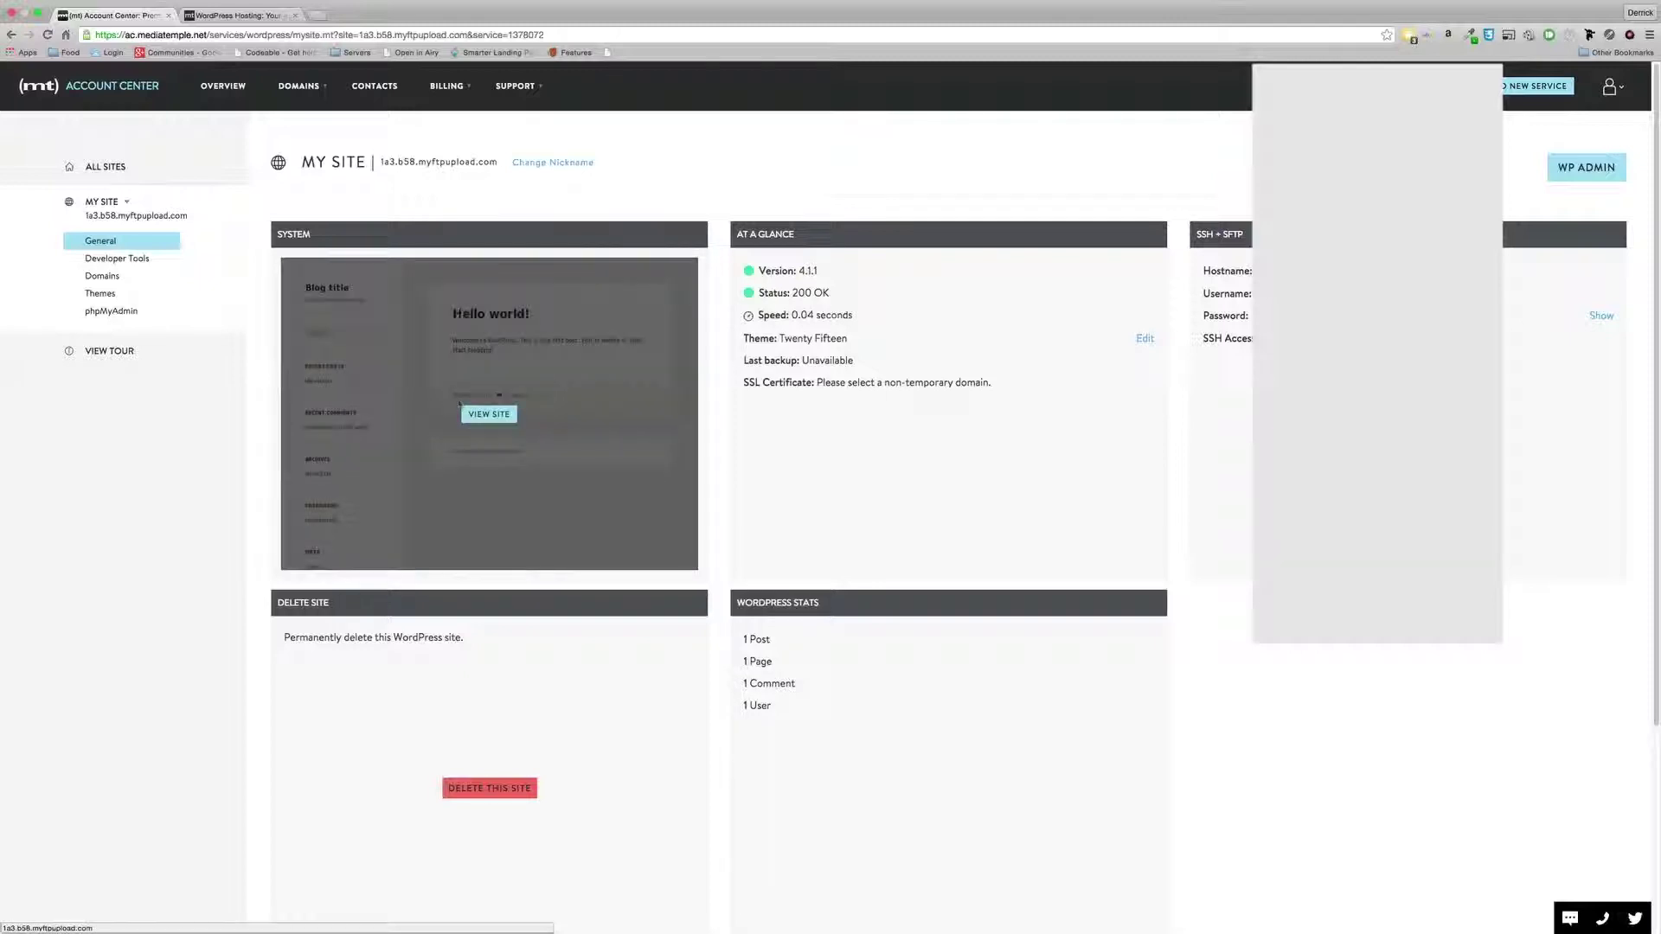
# View the new WordPress site's front page, then go to gtmetrix.com
pyautogui.click(490, 416)
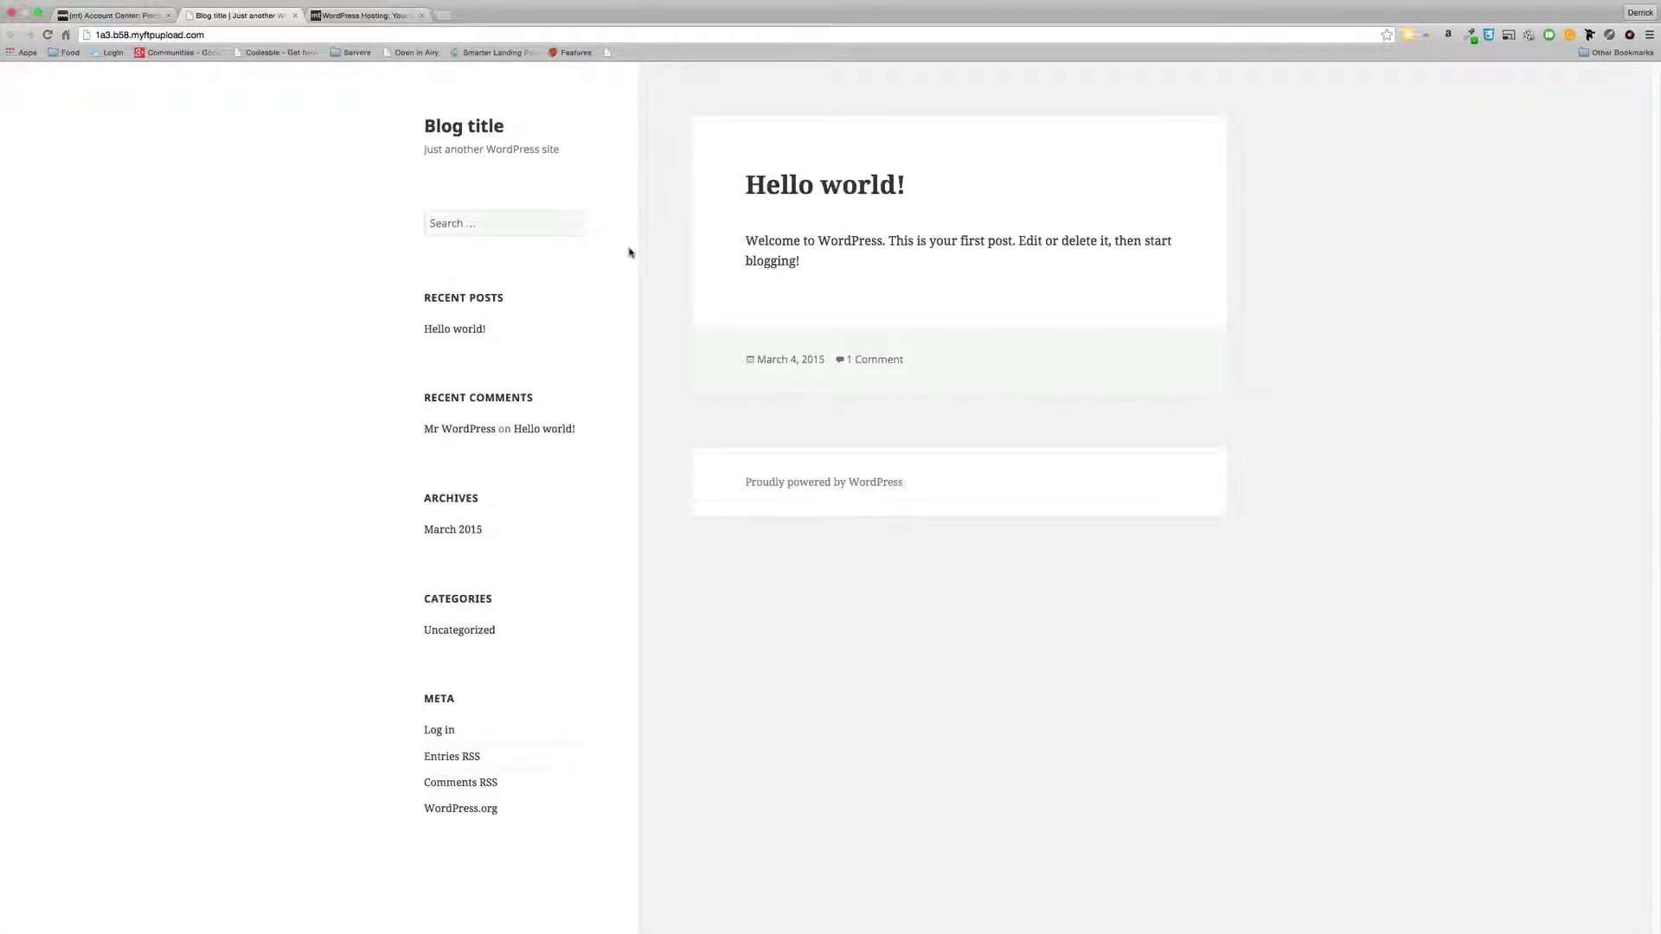
pyautogui.click(221, 36)
pyautogui.press('super+c')
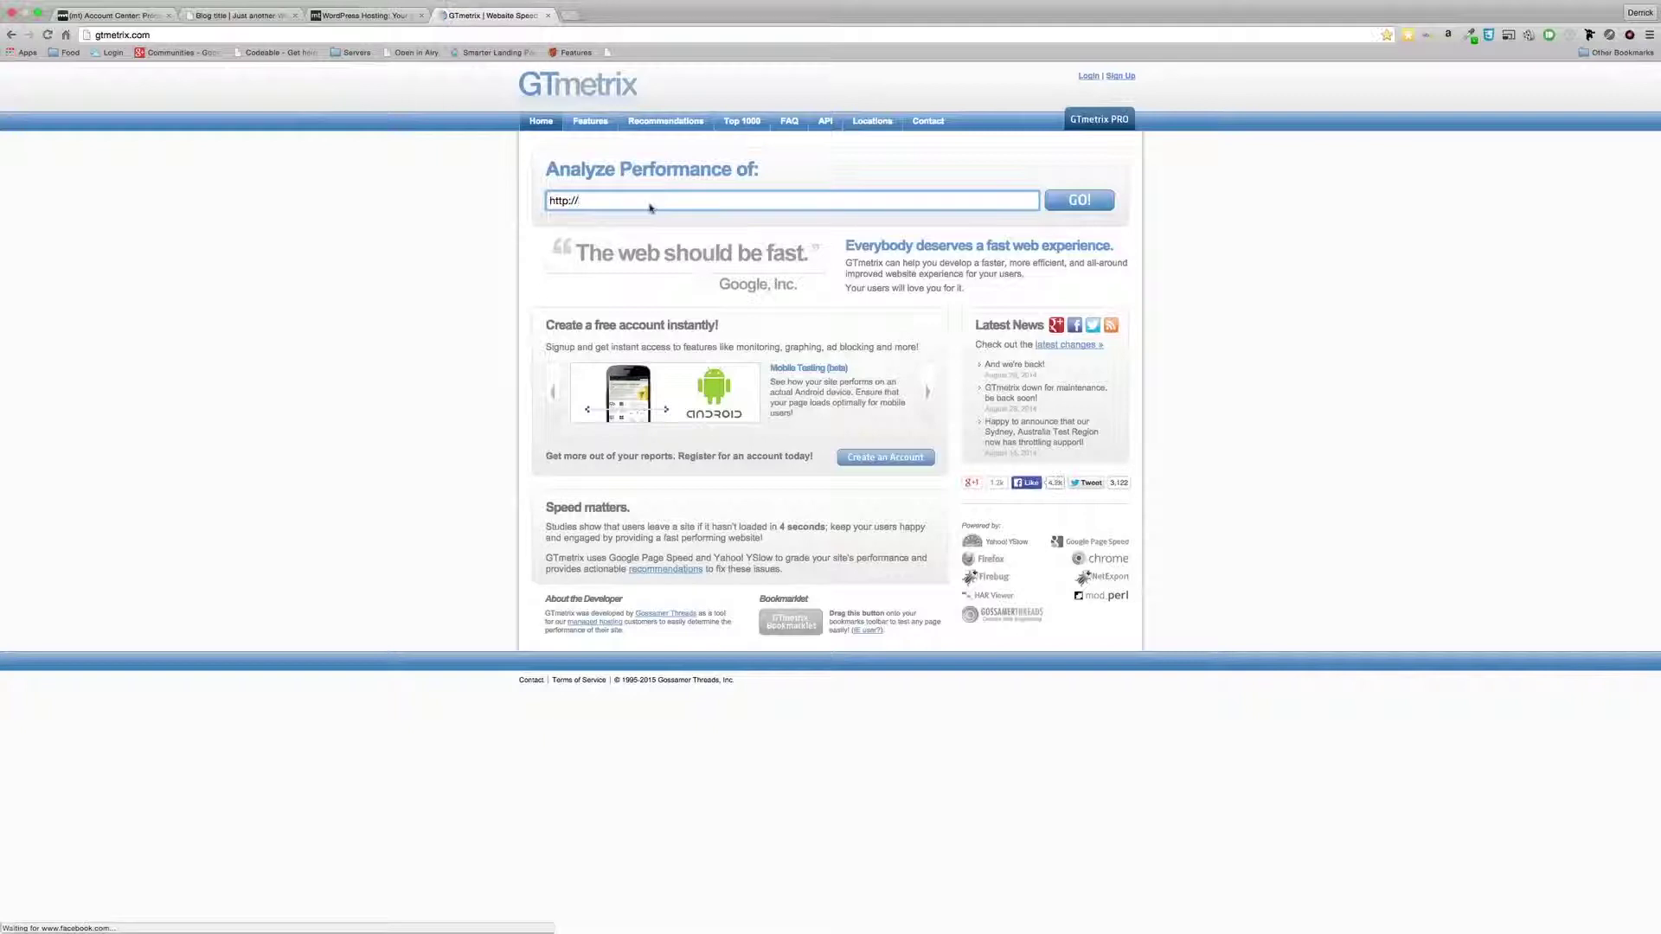
# Test the pasted site URL in GTmetrix and review its A grade, 95% PageSpeed, 93% YSlow
pyautogui.click(617, 202)
pyautogui.press('super+v')
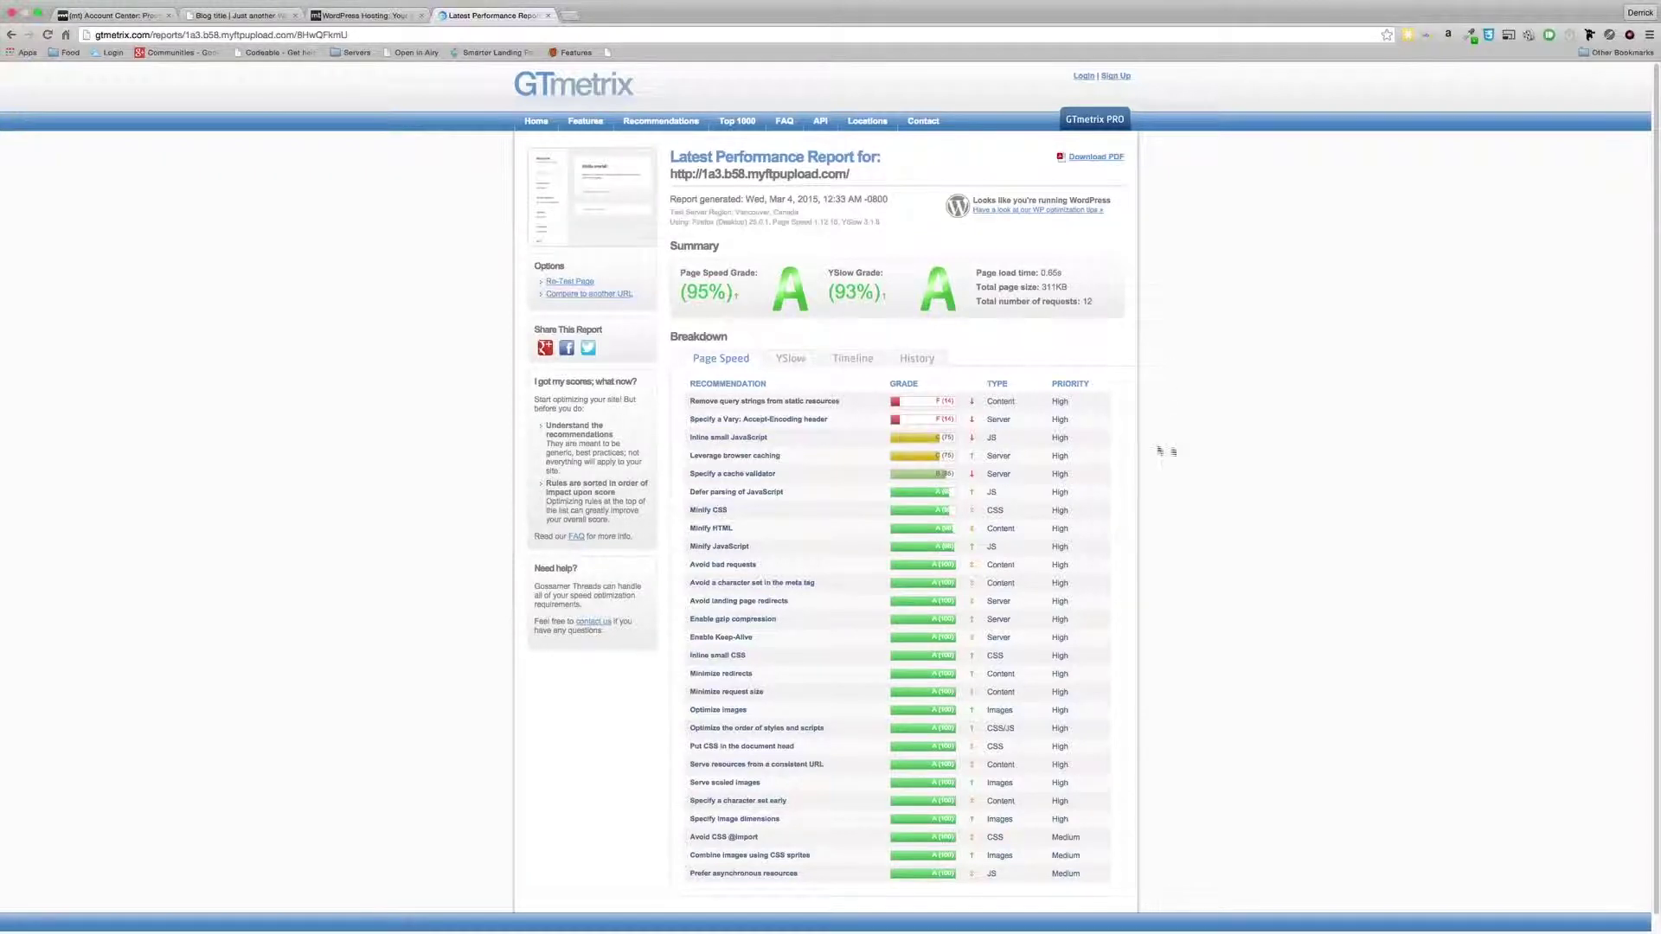
pyautogui.scroll(-2, 1163, 559)
pyautogui.scroll(2, 1159, 564)
pyautogui.scroll(-2, 1156, 567)
pyautogui.scroll(2, 1154, 568)
pyautogui.press('super+t')
# Run Pingdom on the site URL: 61/100 grade, 13 requests, 331 ms load, 155.3 kB
pyautogui.write('pingdom.com/fpt/')
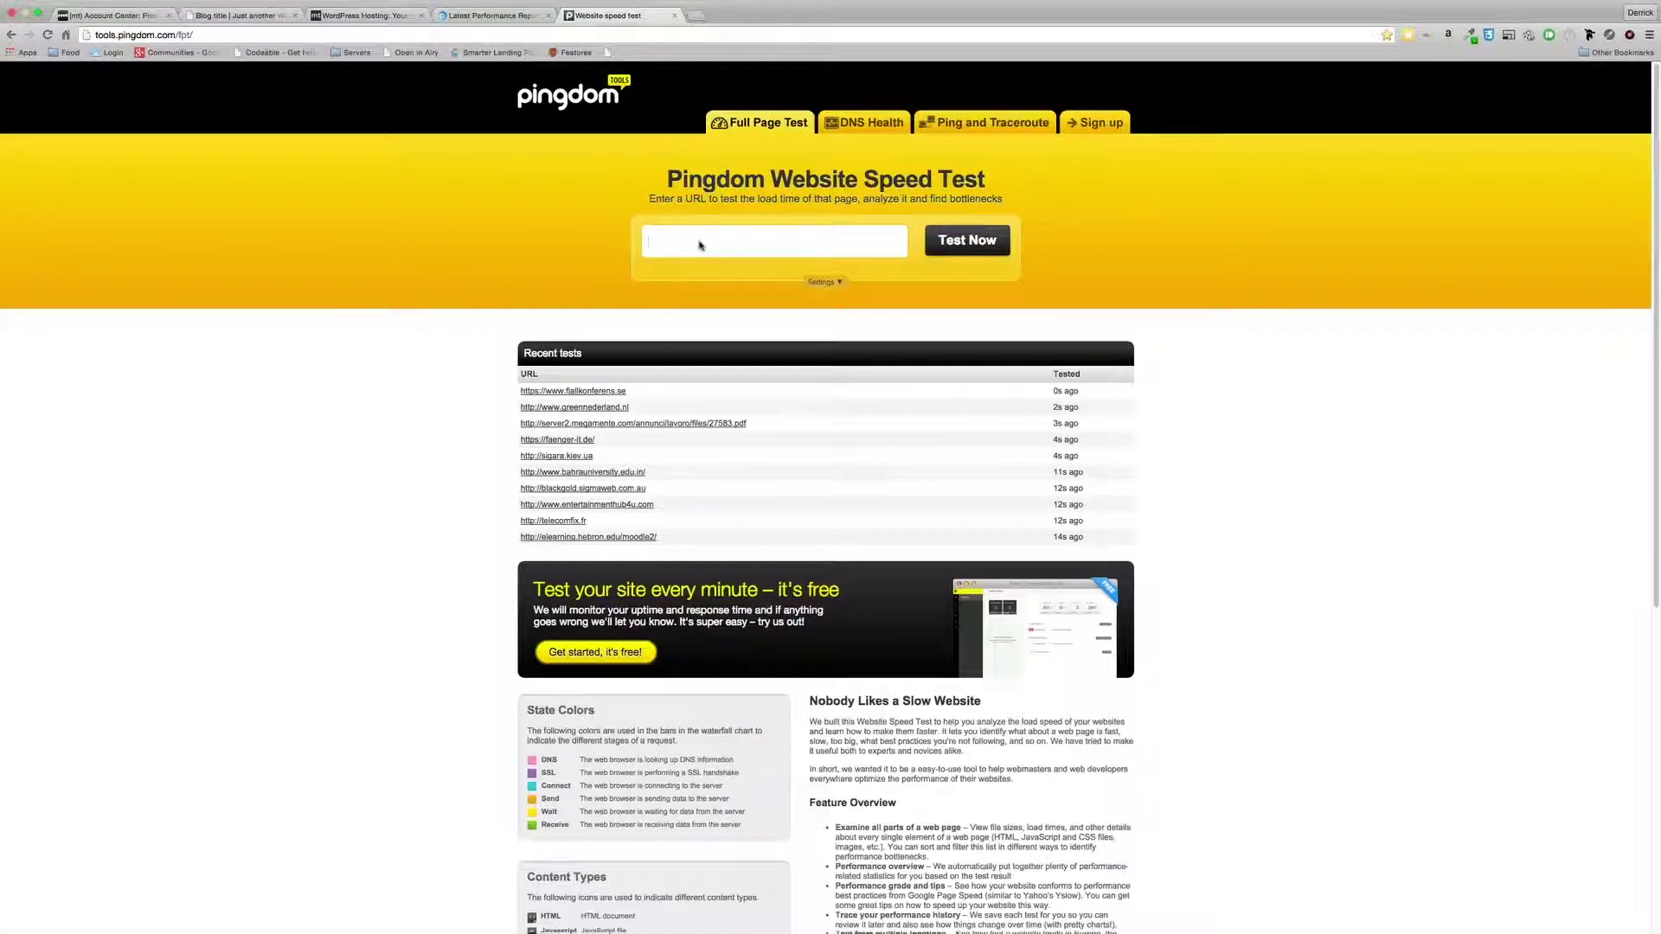
pyautogui.hotkey('ctrl', 'v')
pyautogui.press('Return')
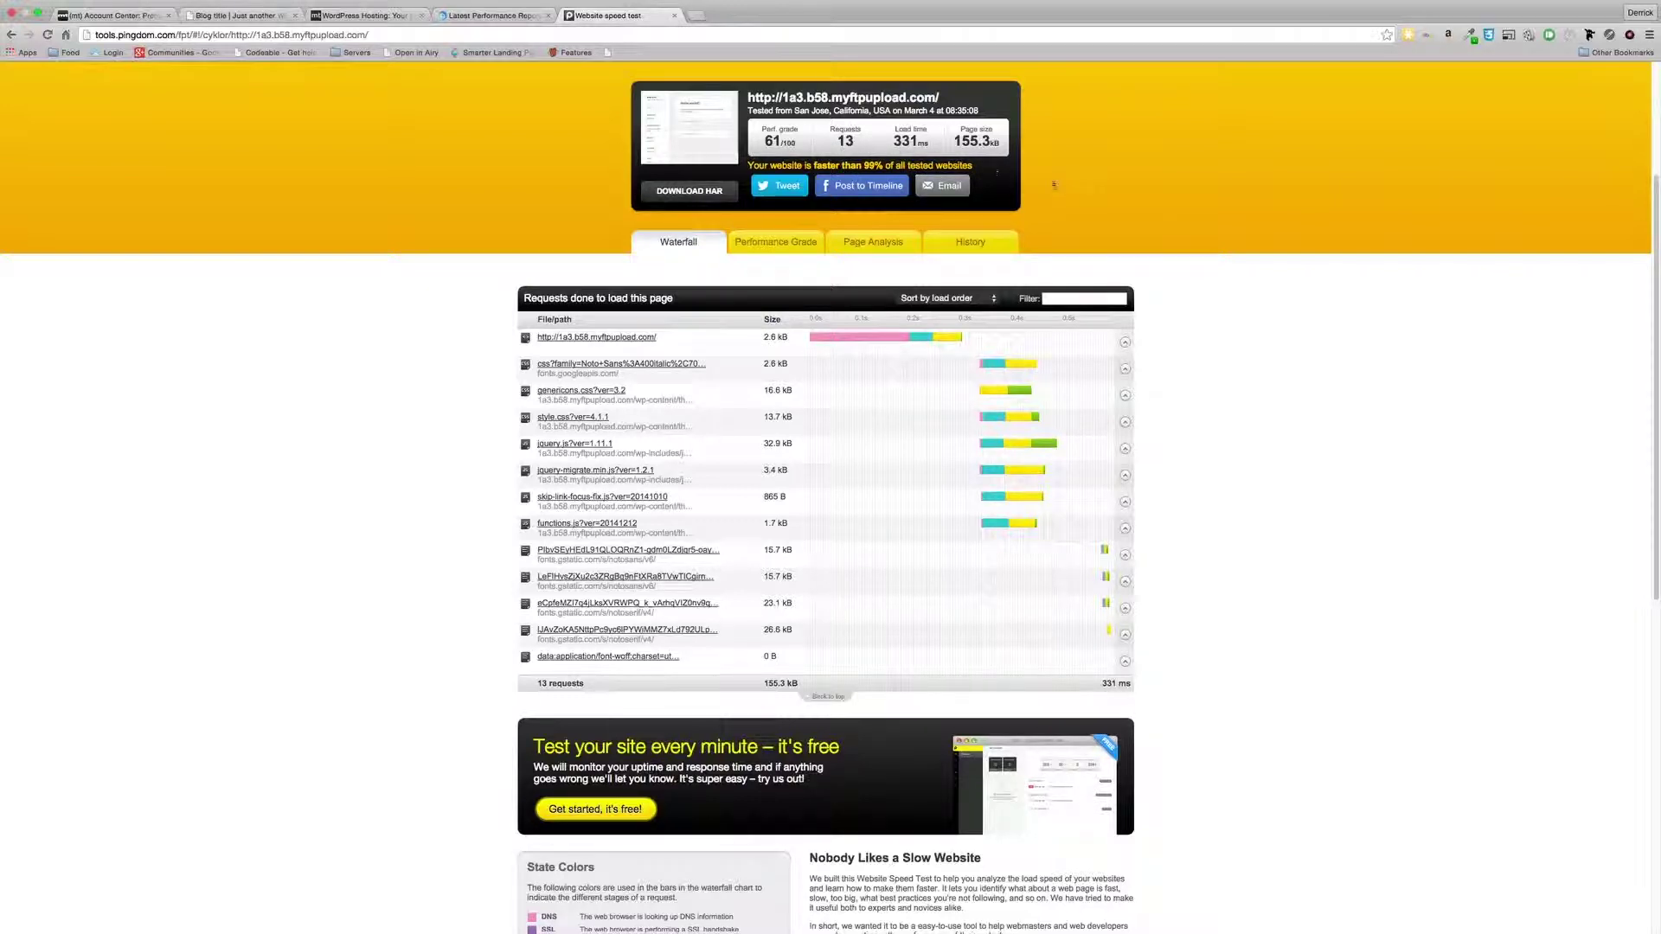
pyautogui.scroll(5, 1347, 484)
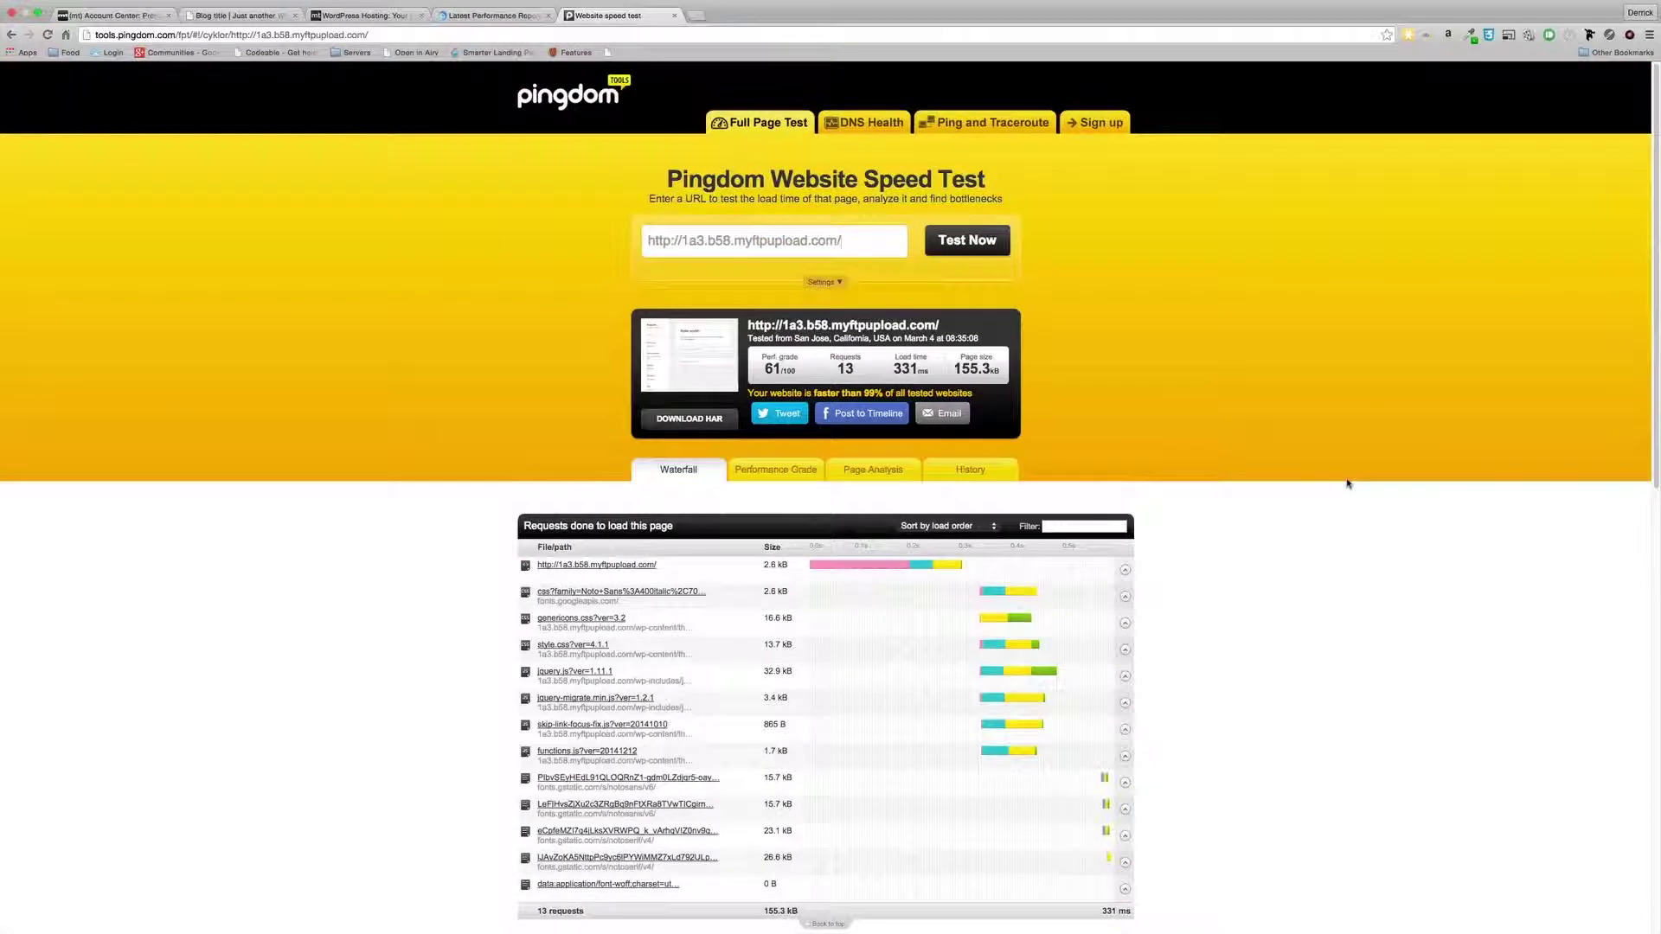
pyautogui.scroll(-15, 1347, 484)
pyautogui.scroll(3, 1348, 484)
pyautogui.scroll(5, 1347, 484)
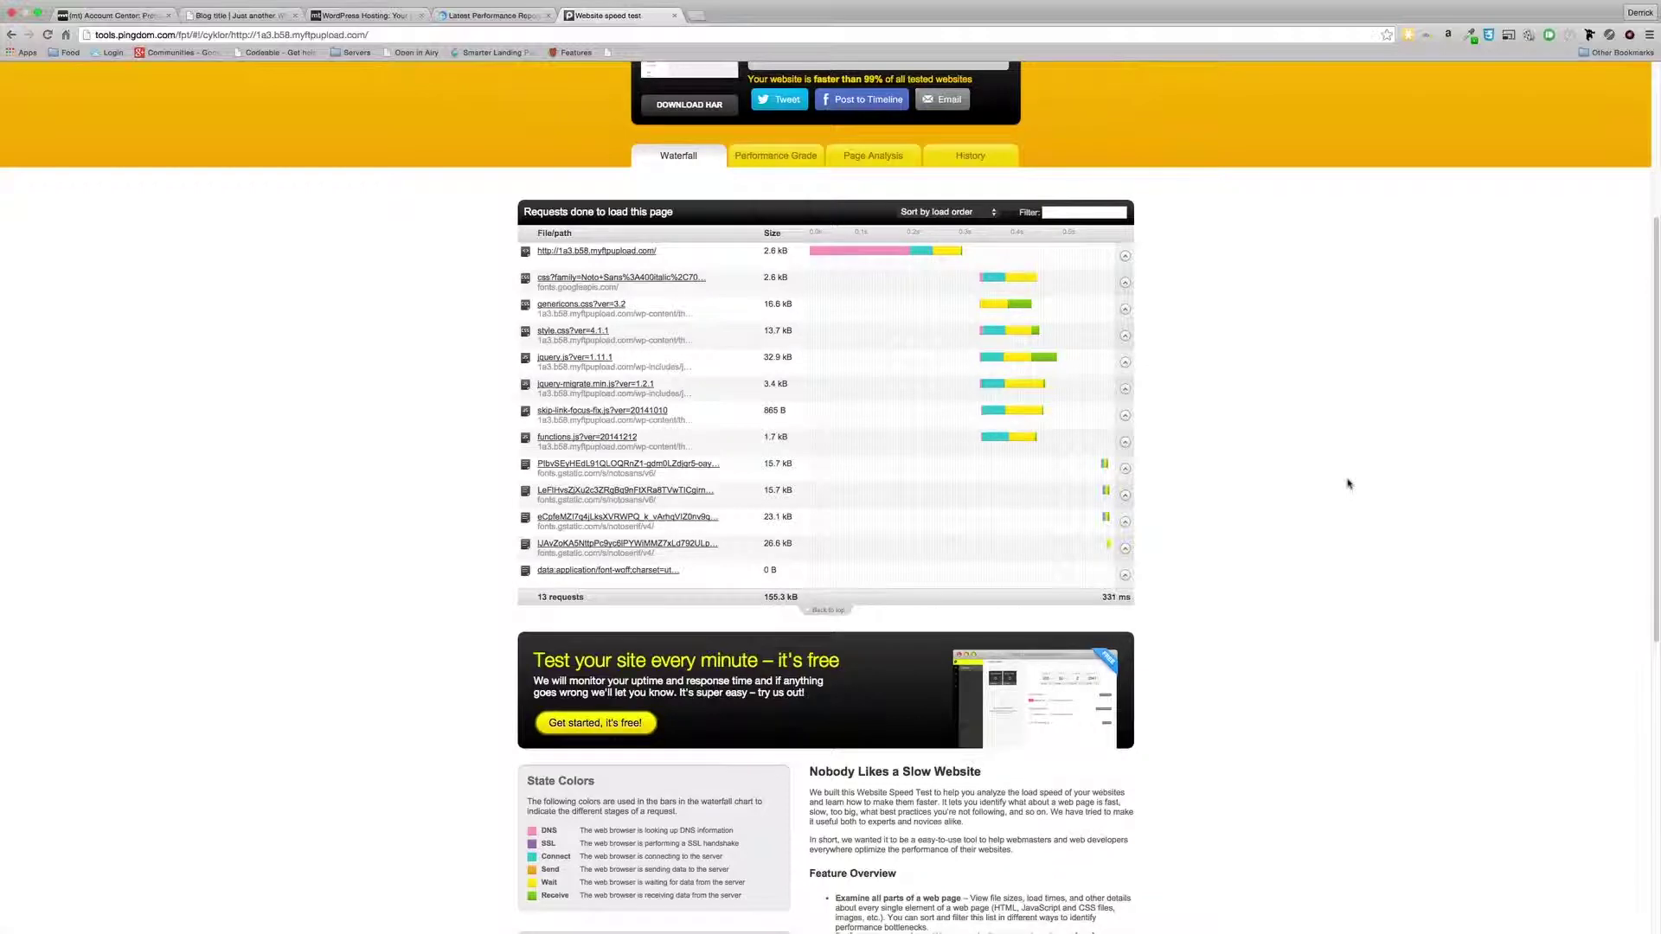
# Return to the site's Account Center page and open its Developer Tools
pyautogui.click(344, 16)
pyautogui.click(241, 15)
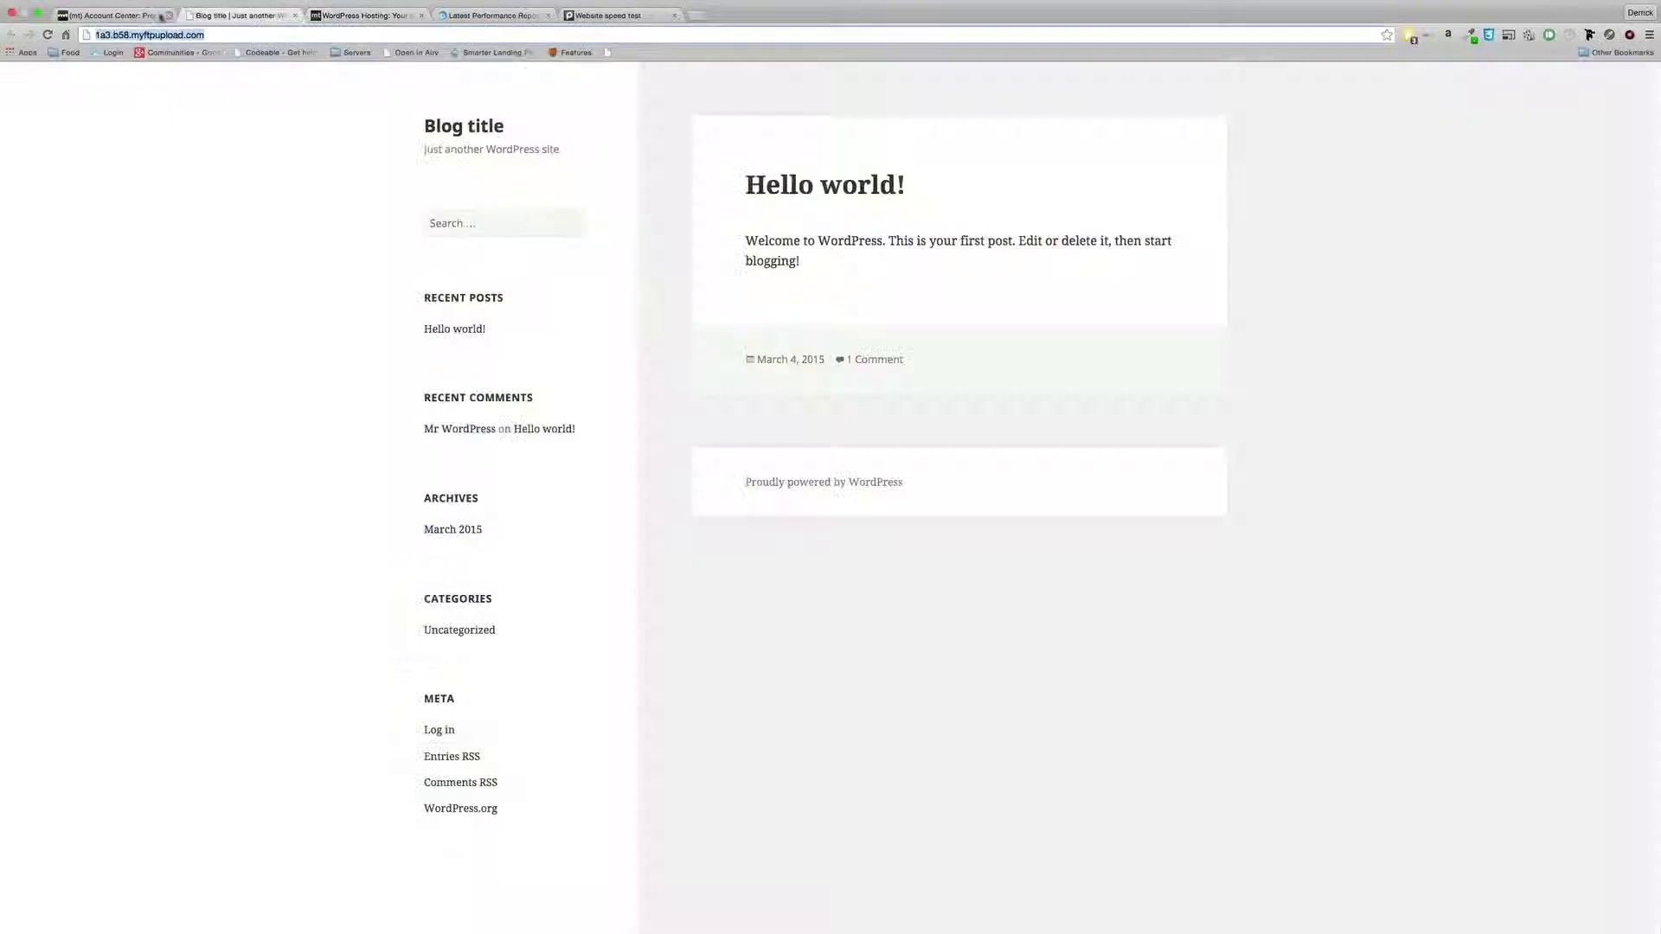
pyautogui.click(147, 14)
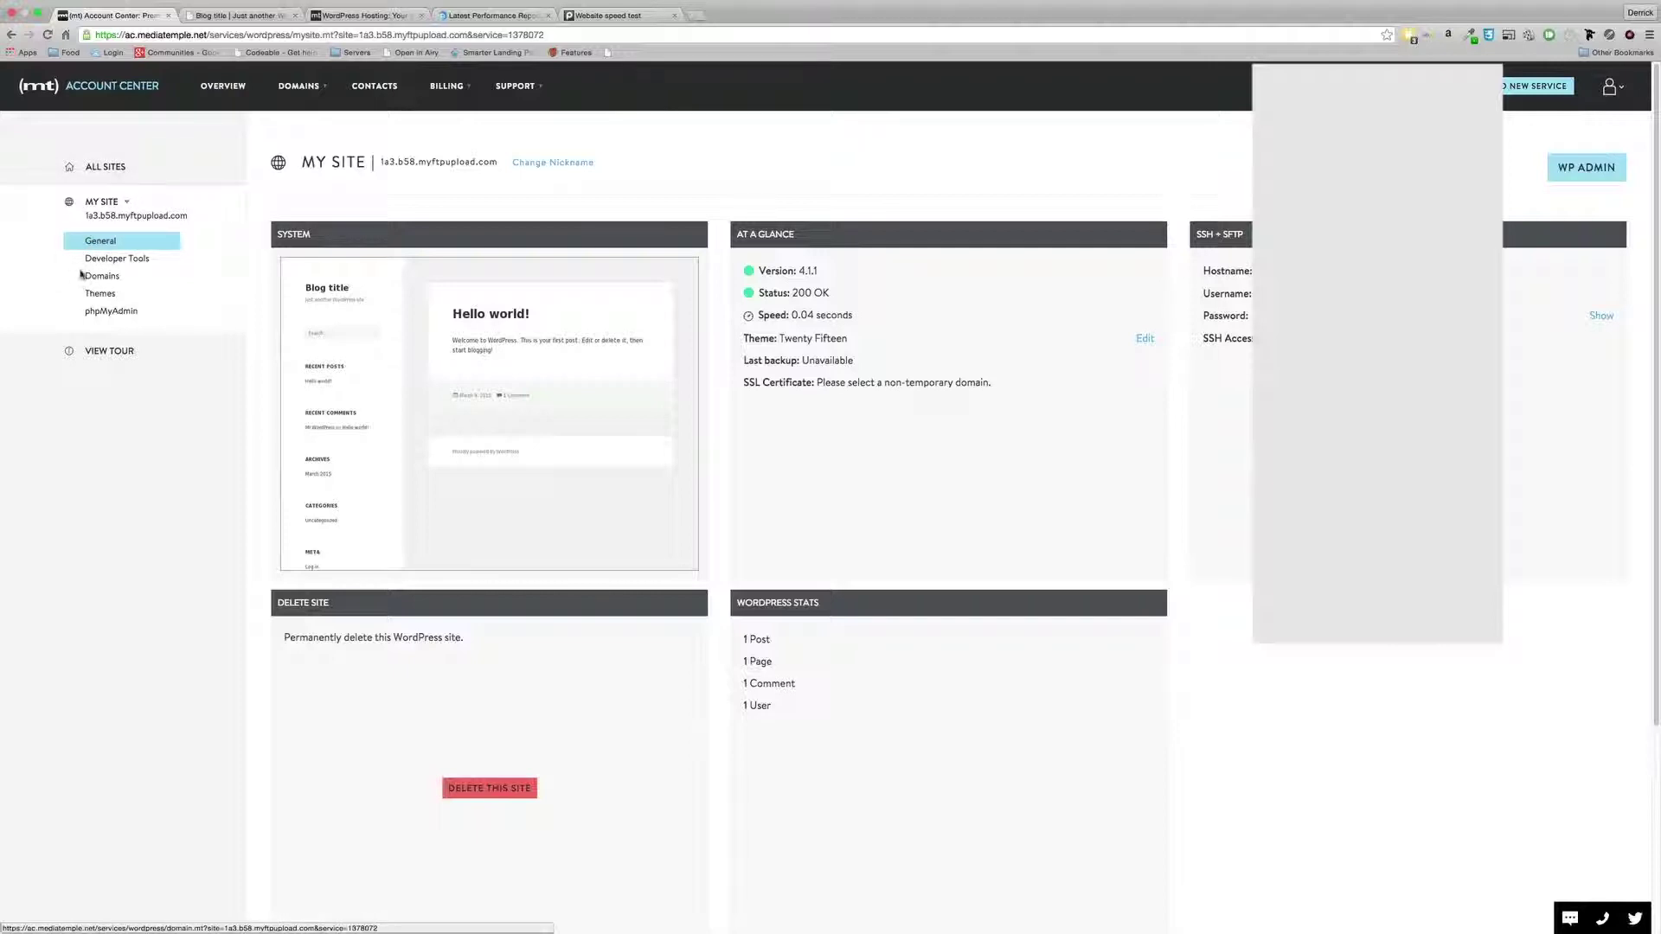
pyautogui.click(111, 261)
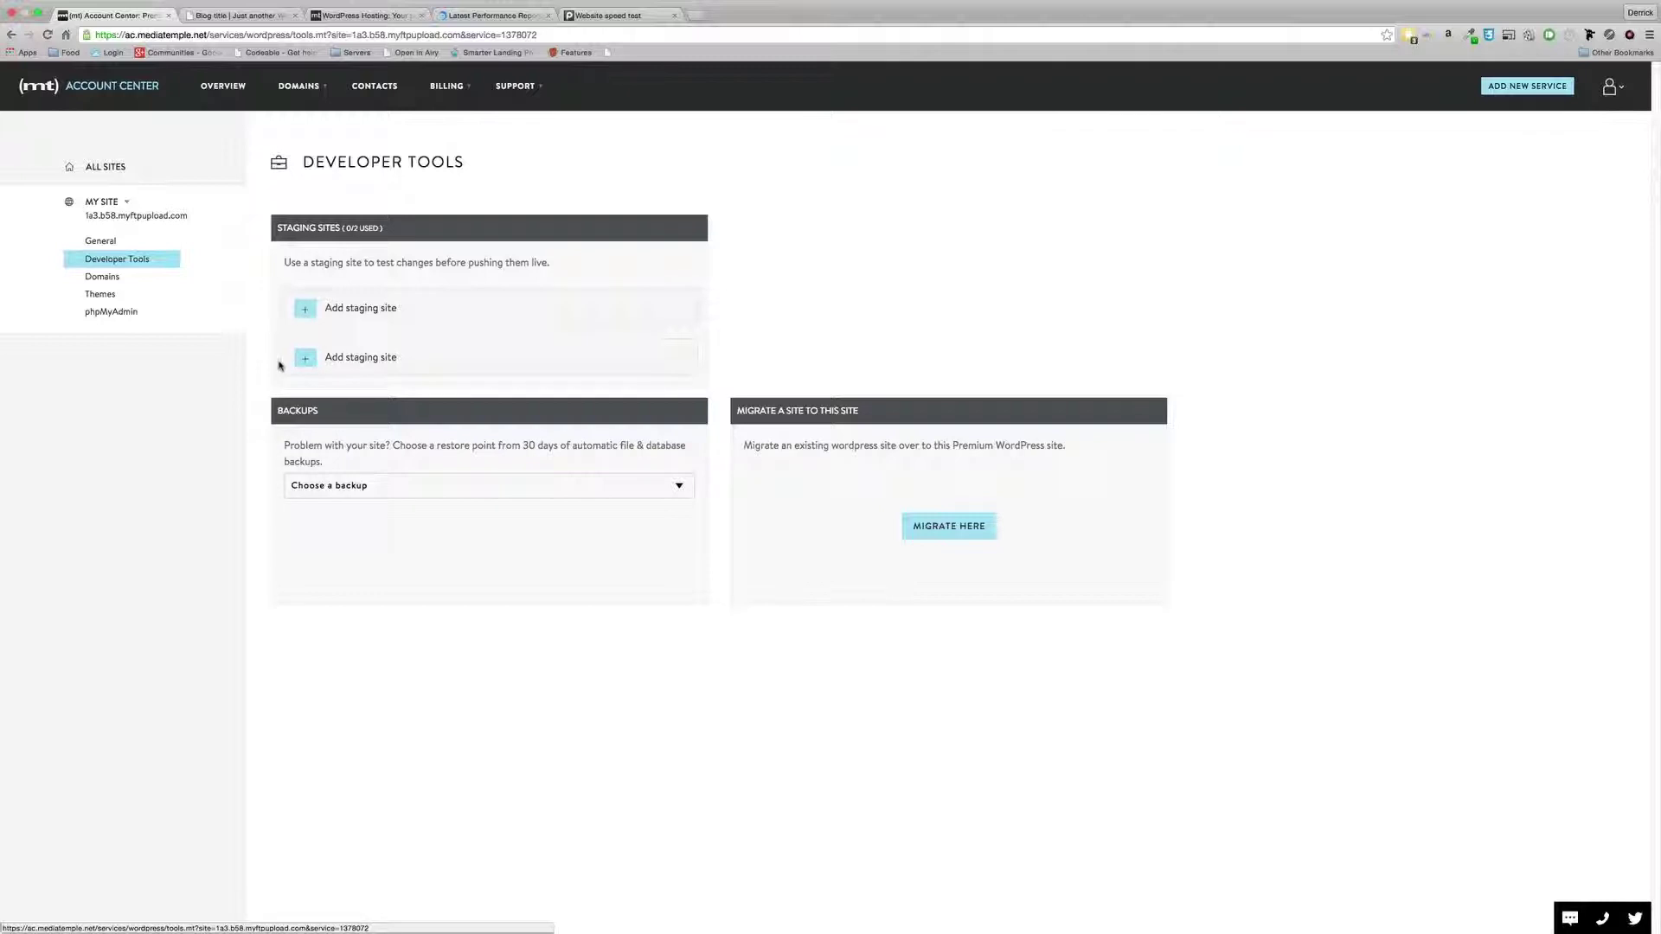
# Add a staging site, check the available backups, then go to the Domains page
pyautogui.click(303, 311)
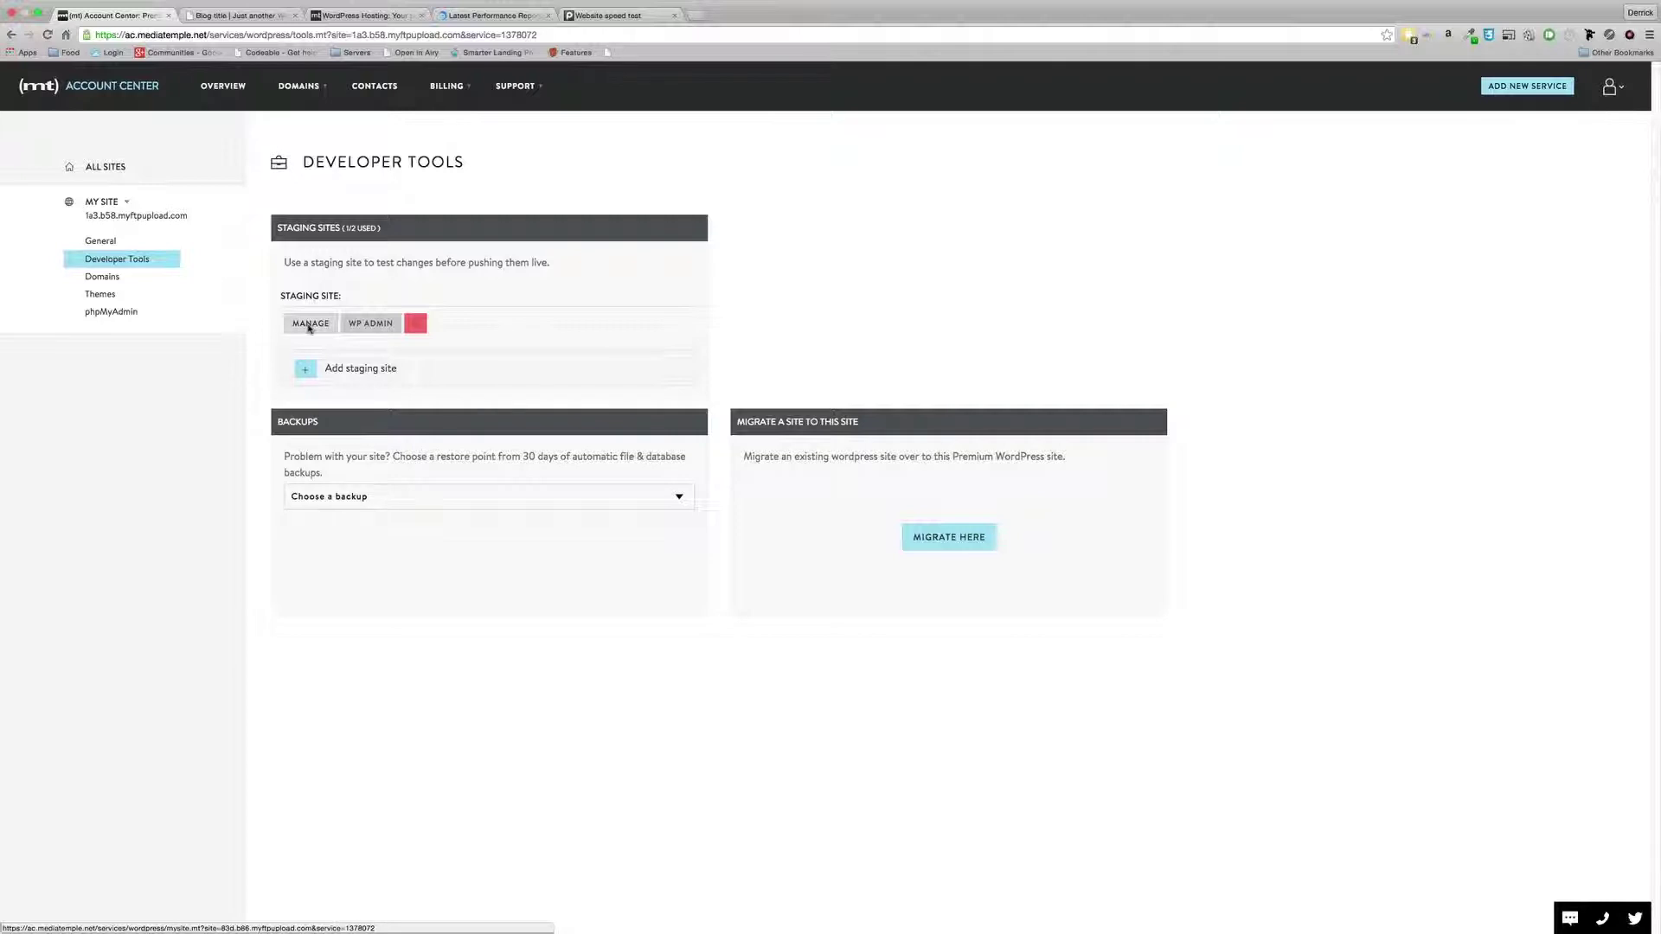
pyautogui.click(679, 505)
pyautogui.click(679, 501)
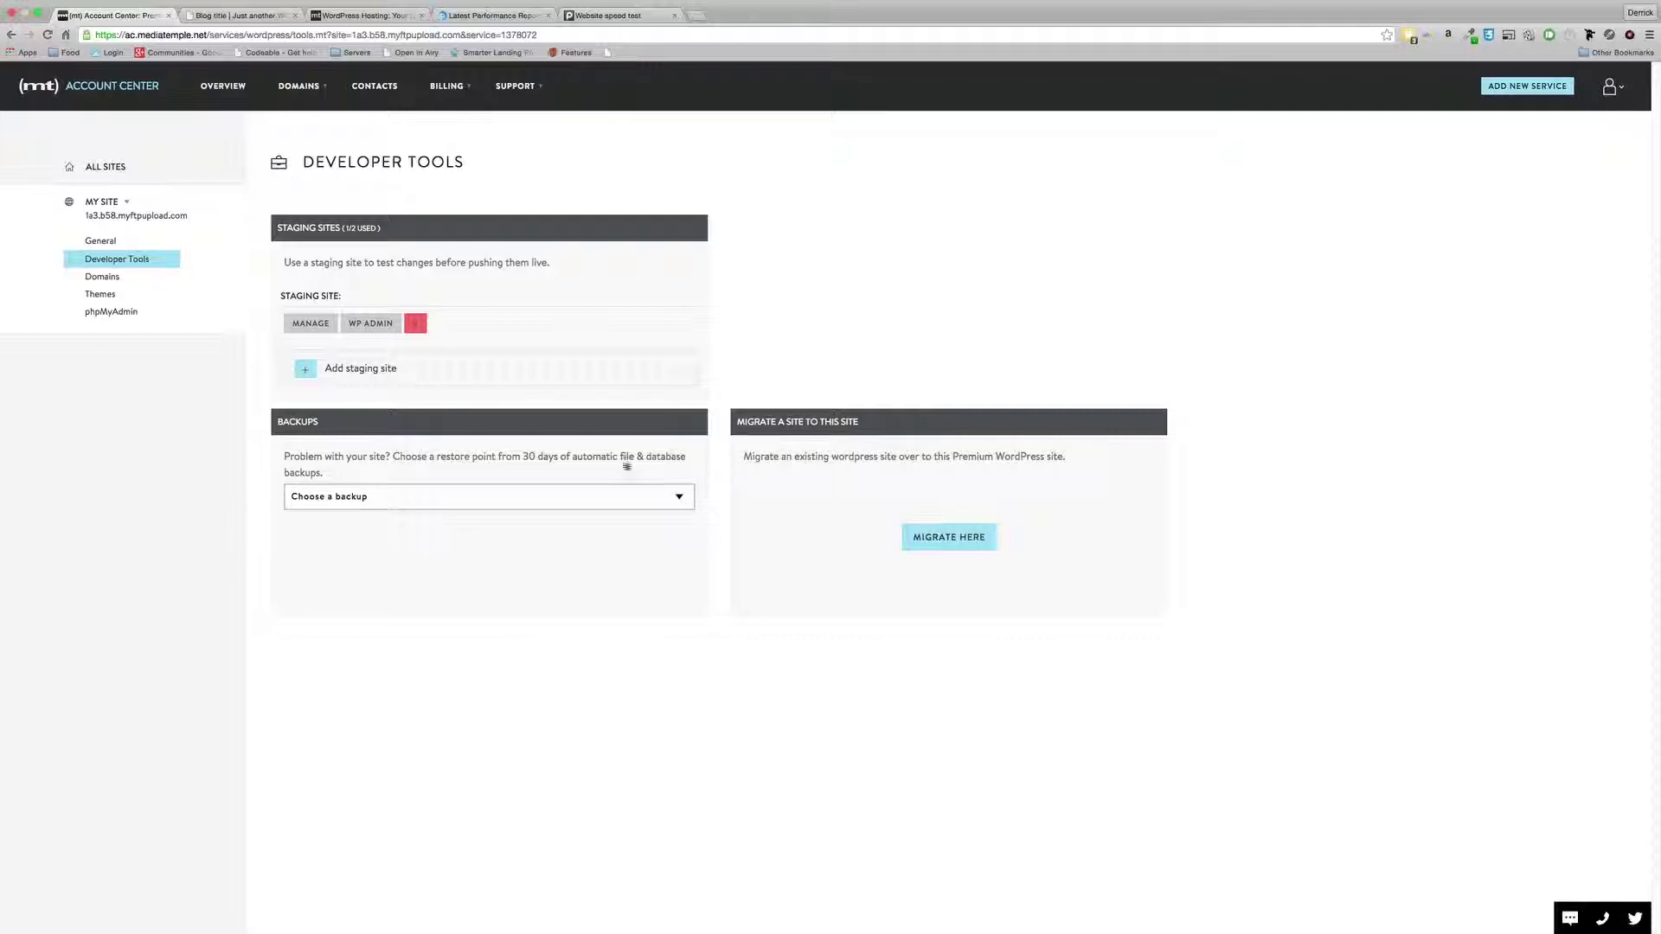
pyautogui.click(103, 277)
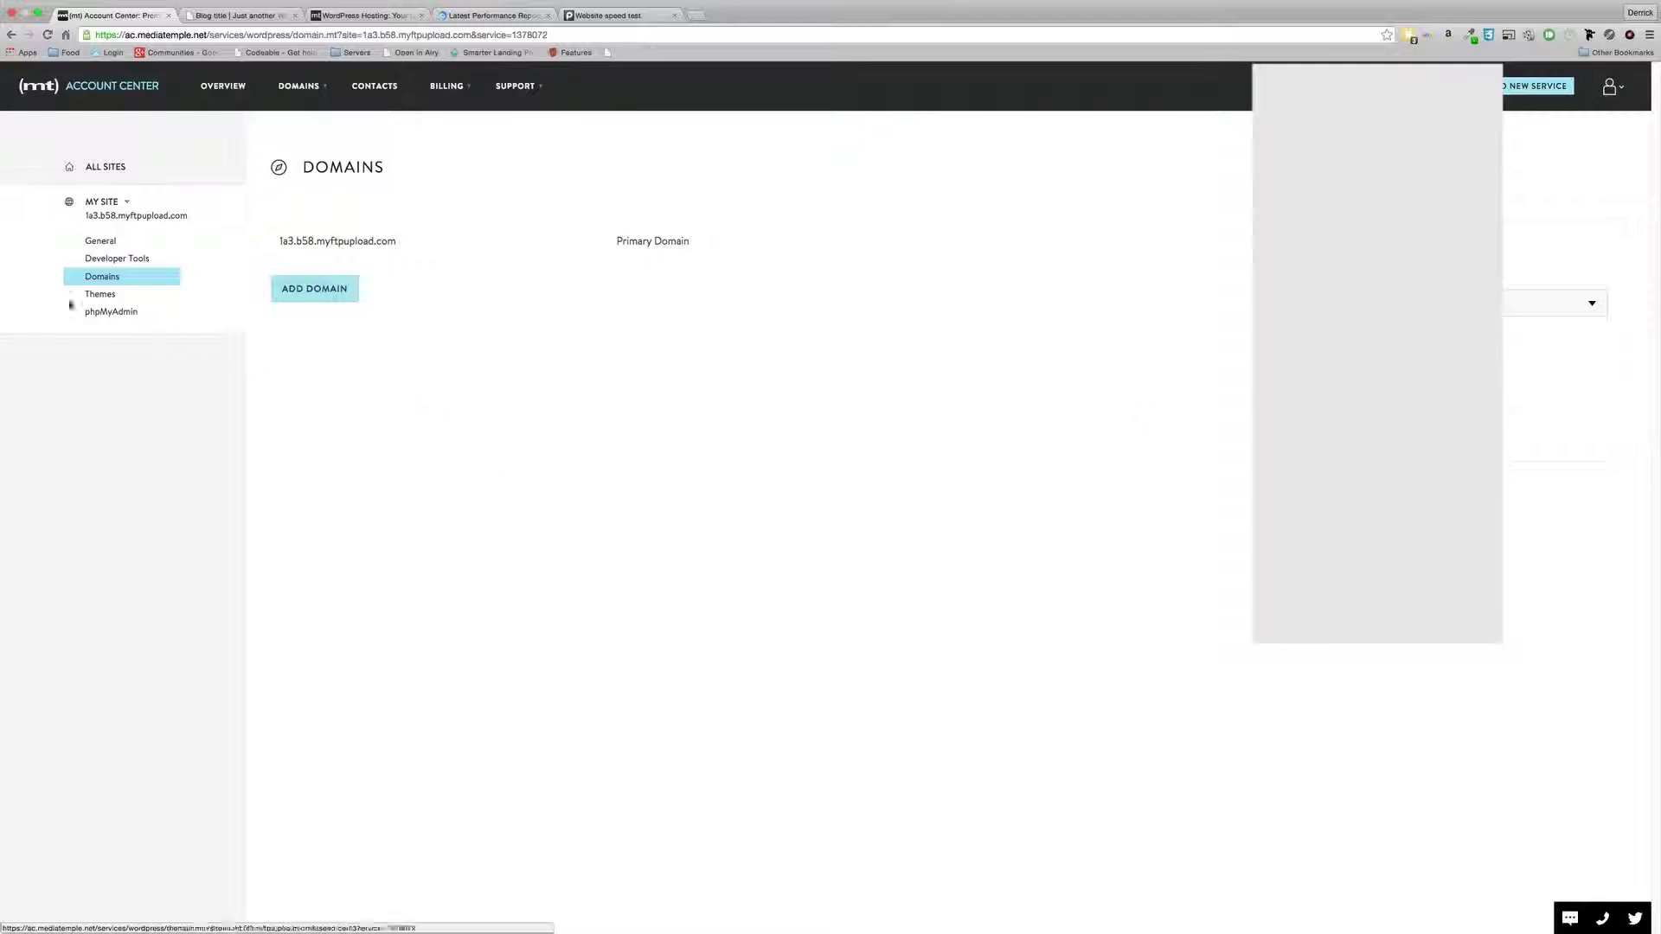
# Open the site's Themes page, showing Twenty Fifteen Version 1.0 as the current theme
pyautogui.click(101, 297)
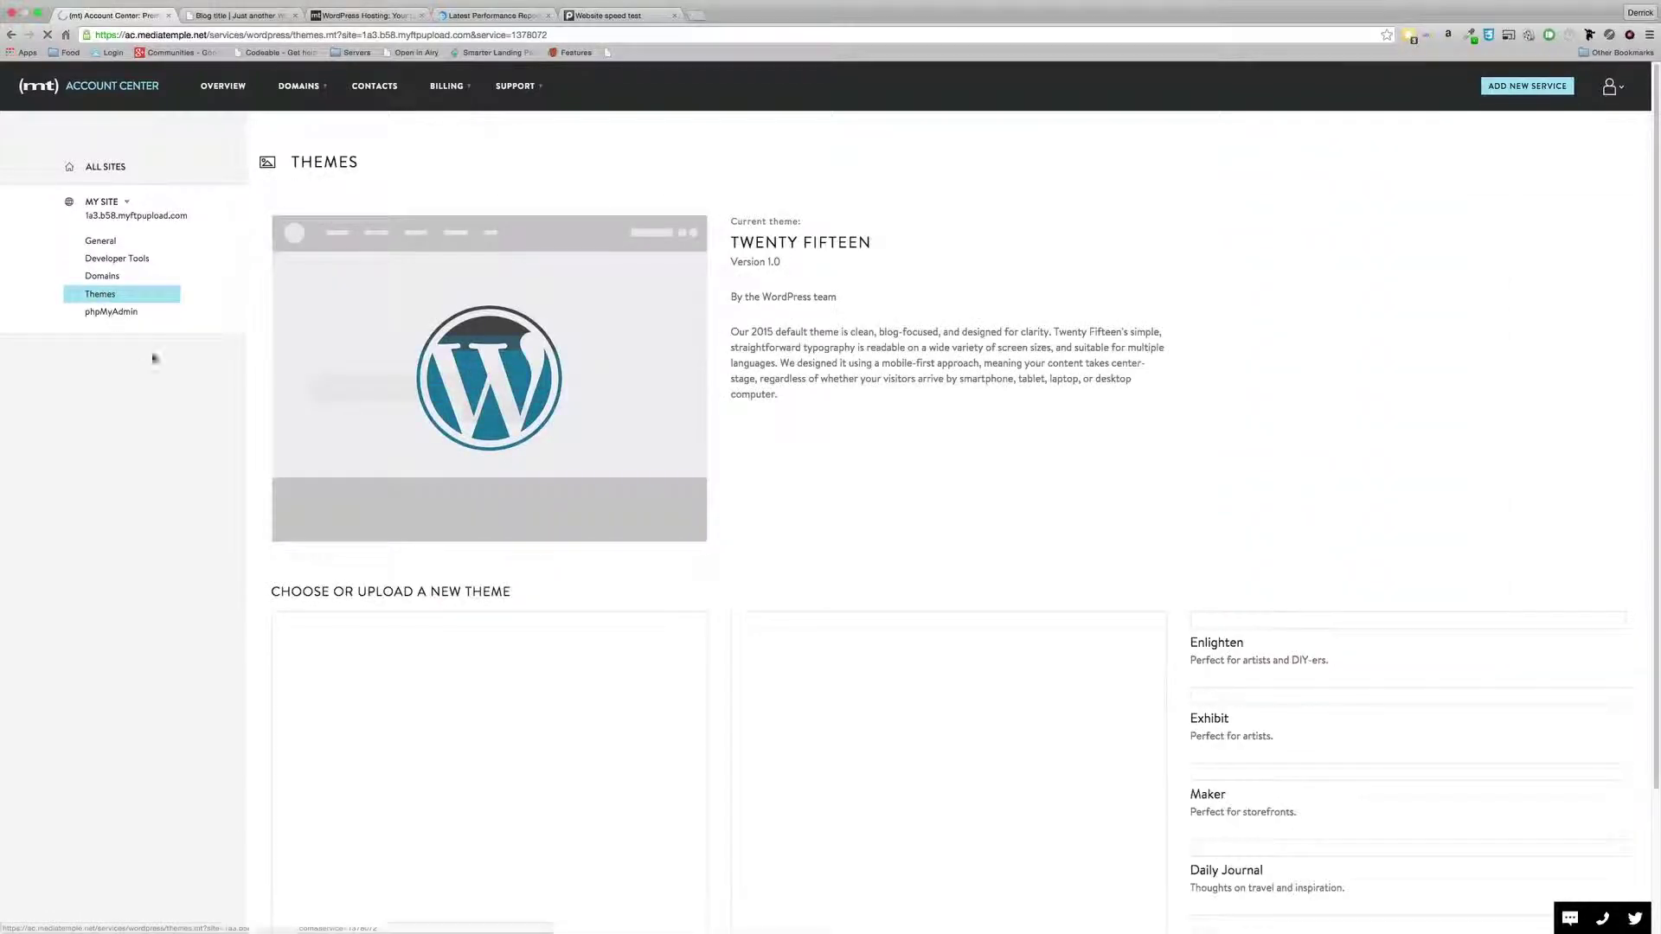
# Scroll through the new theme gallery below the current Twenty Fifteen Version 1.0 theme
pyautogui.scroll(-3, 1267, 288)
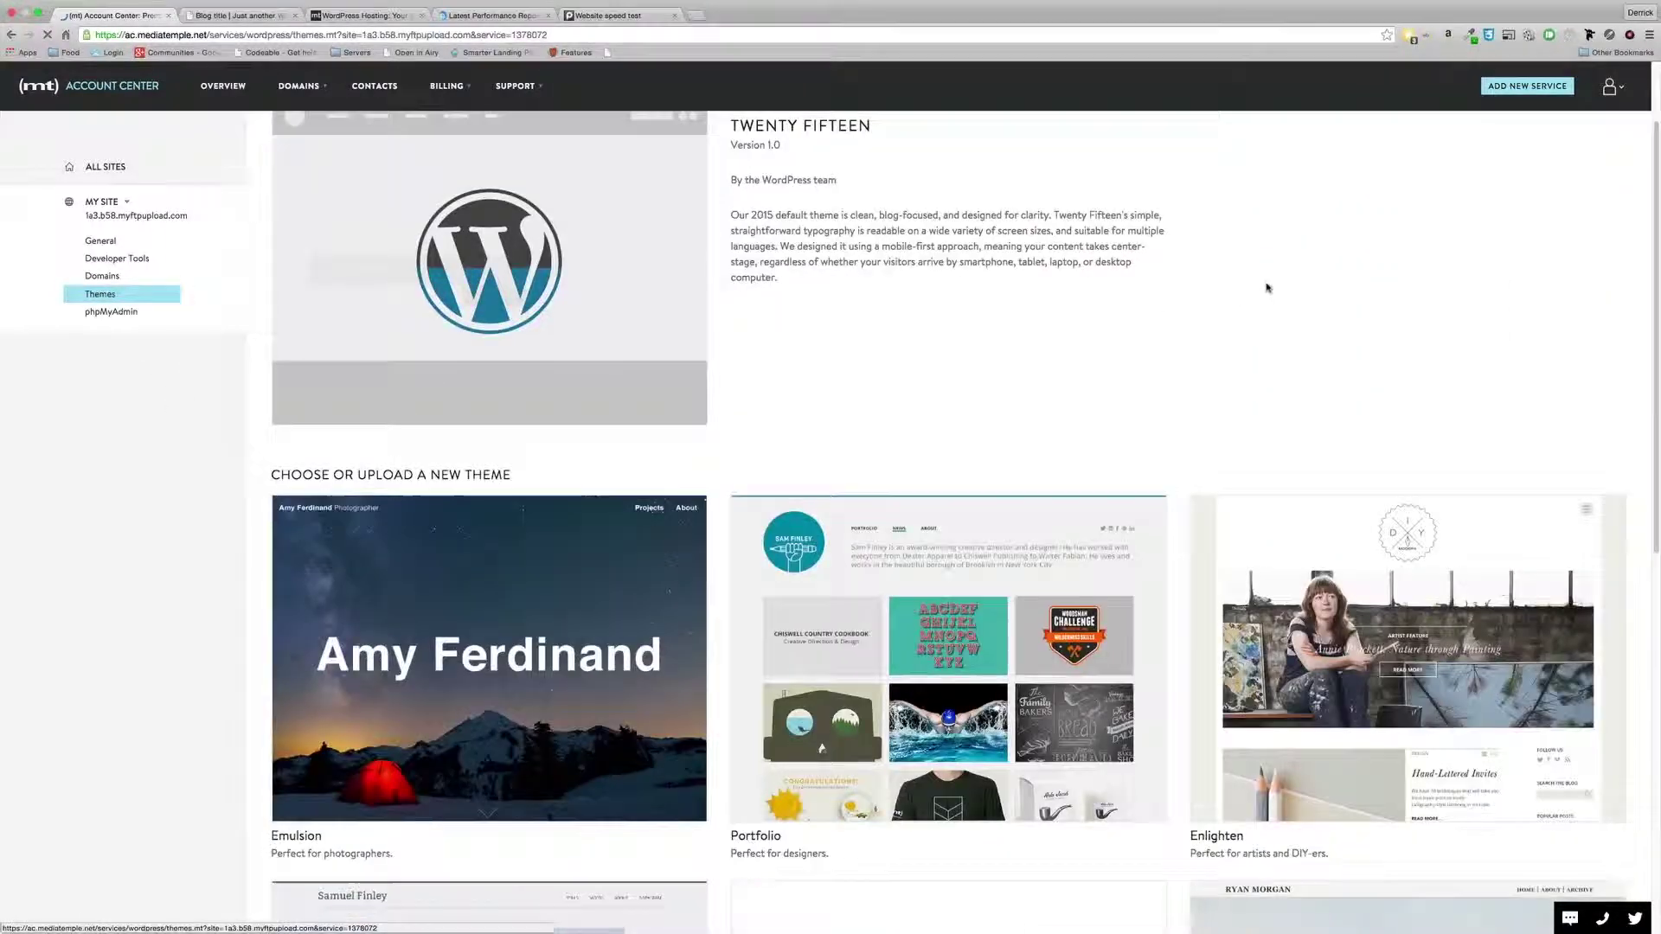
pyautogui.scroll(-3, 1244, 290)
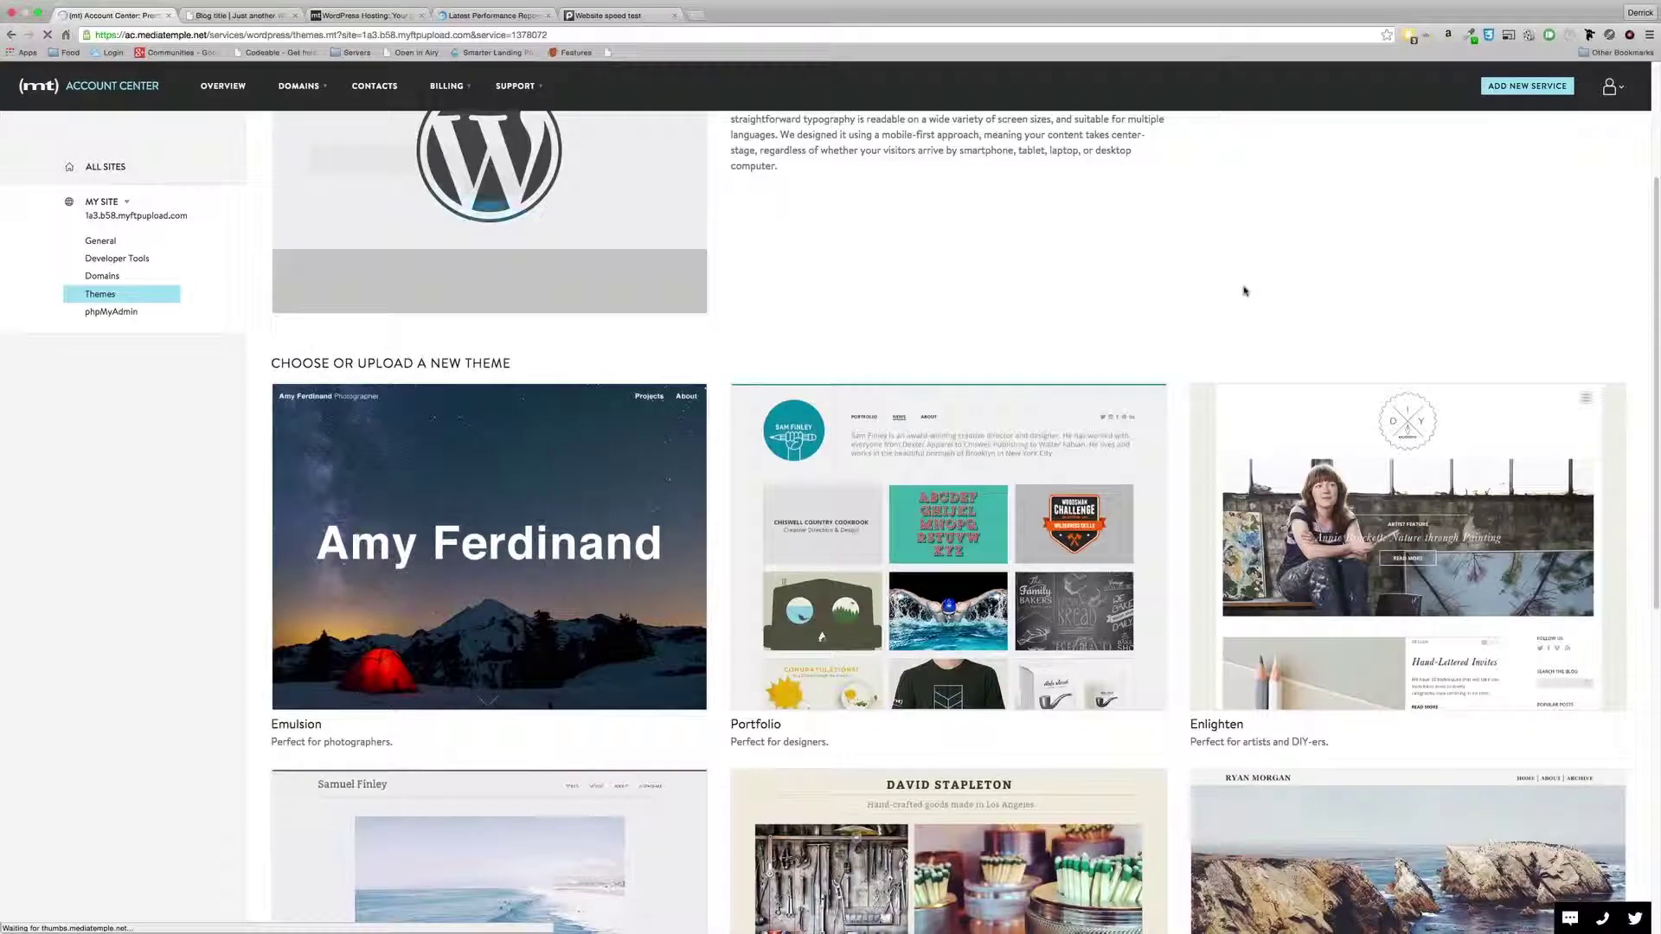
pyautogui.scroll(-10, 1245, 290)
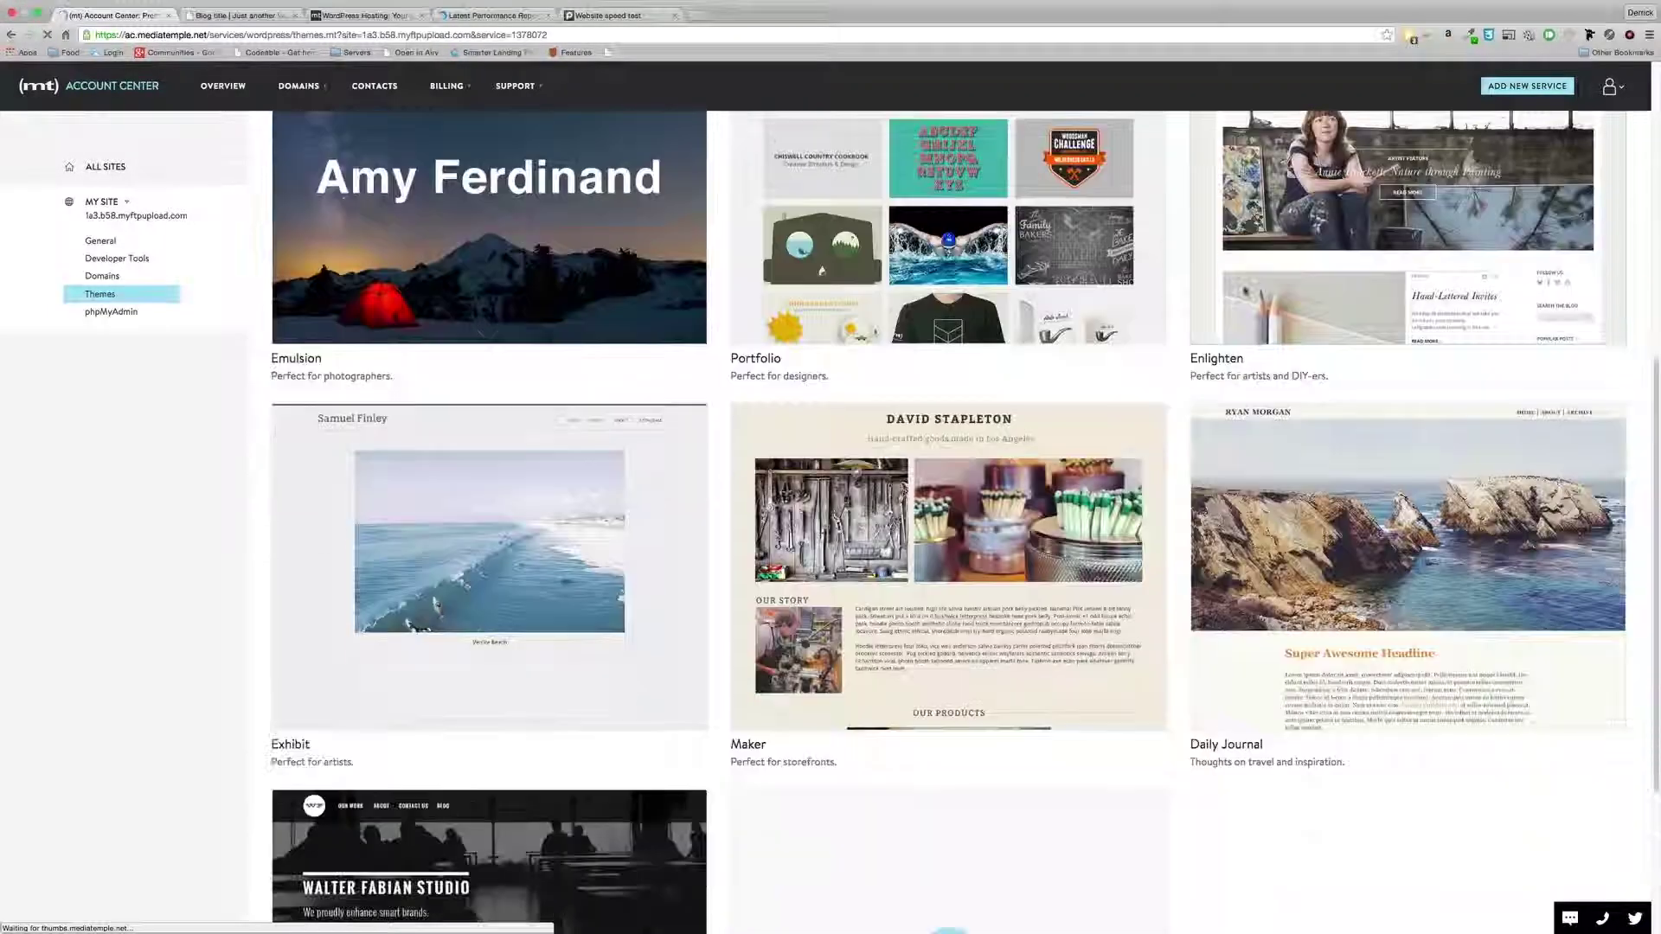
pyautogui.scroll(-7, 1244, 291)
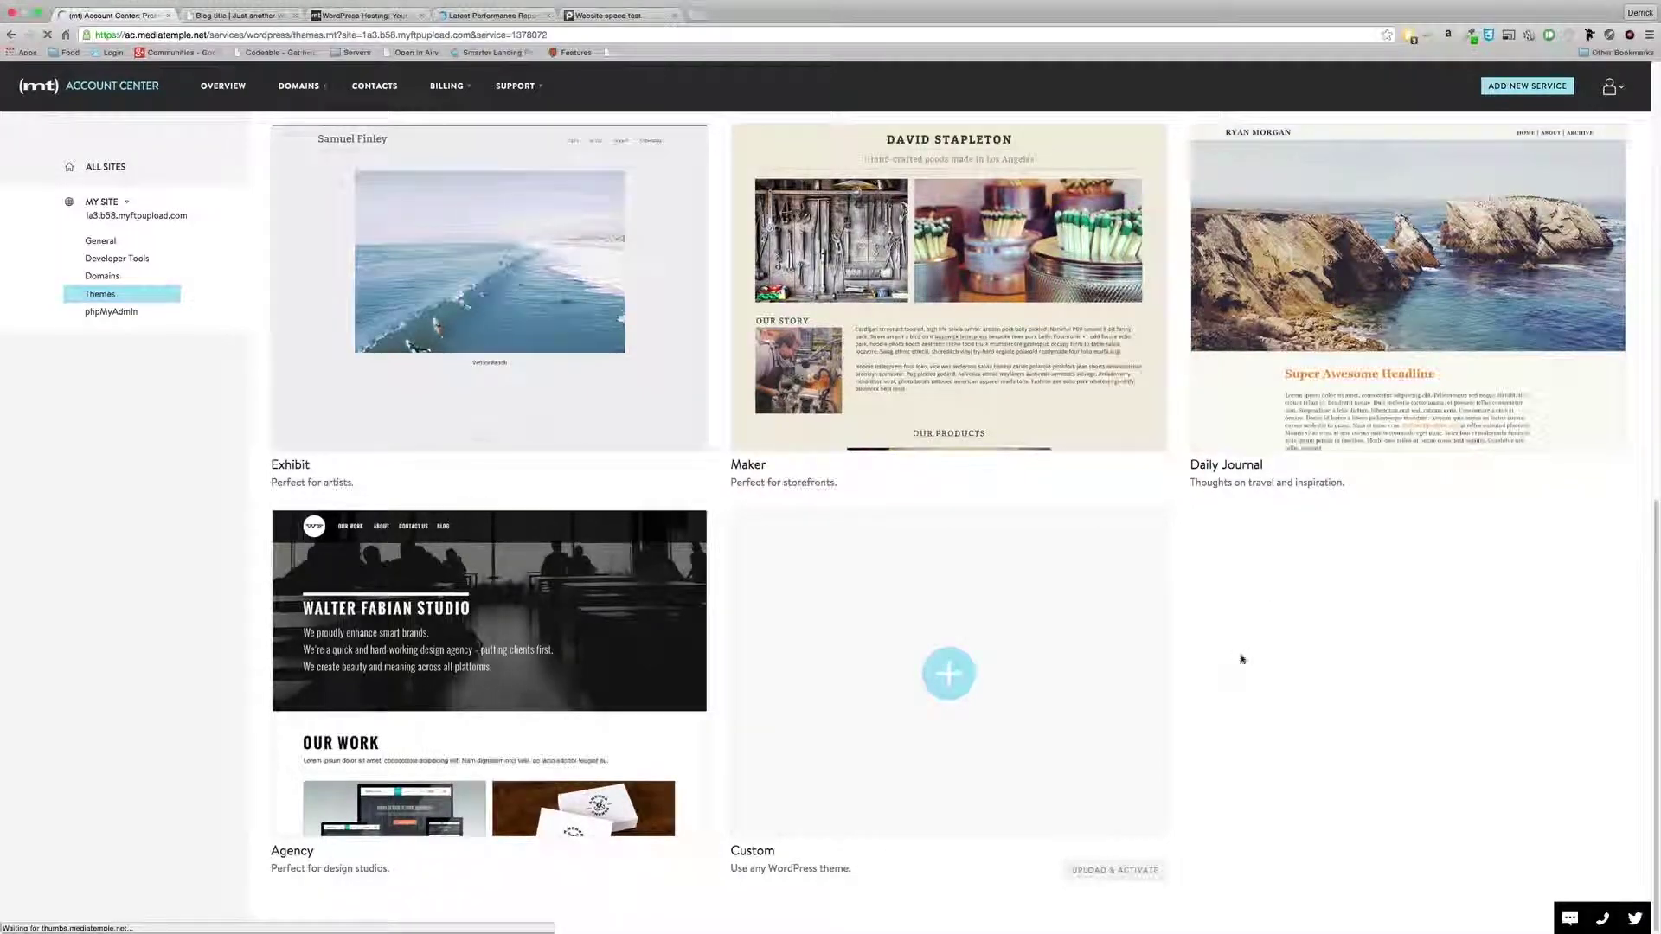
pyautogui.scroll(17, 1235, 663)
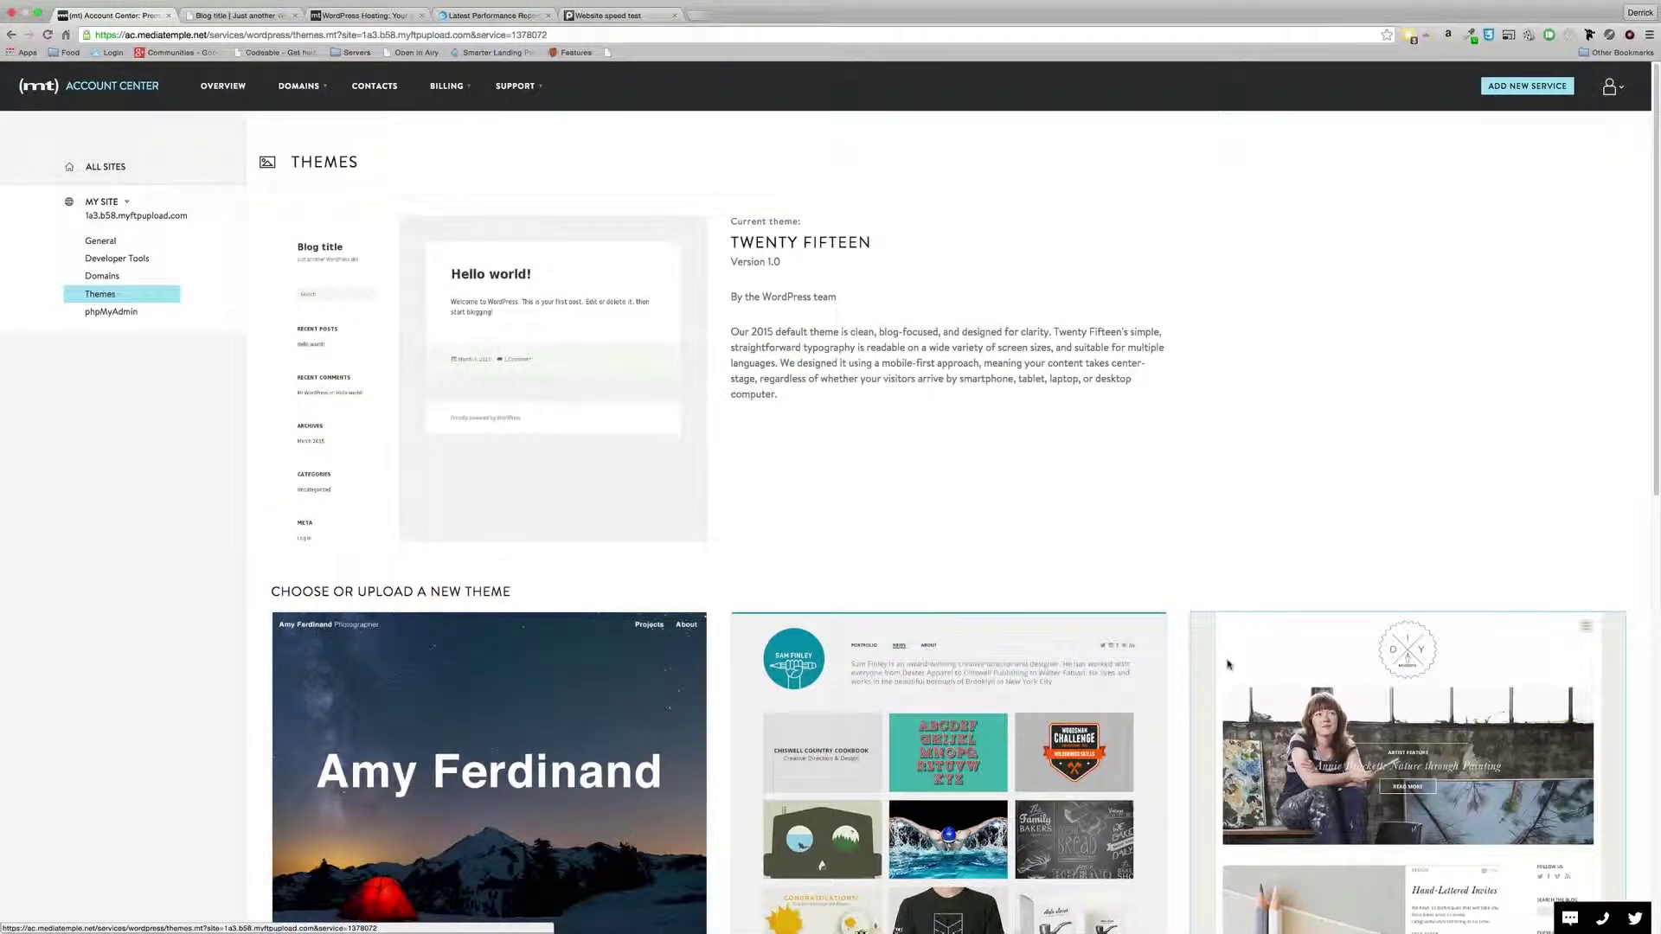
pyautogui.scroll(-15, 1229, 664)
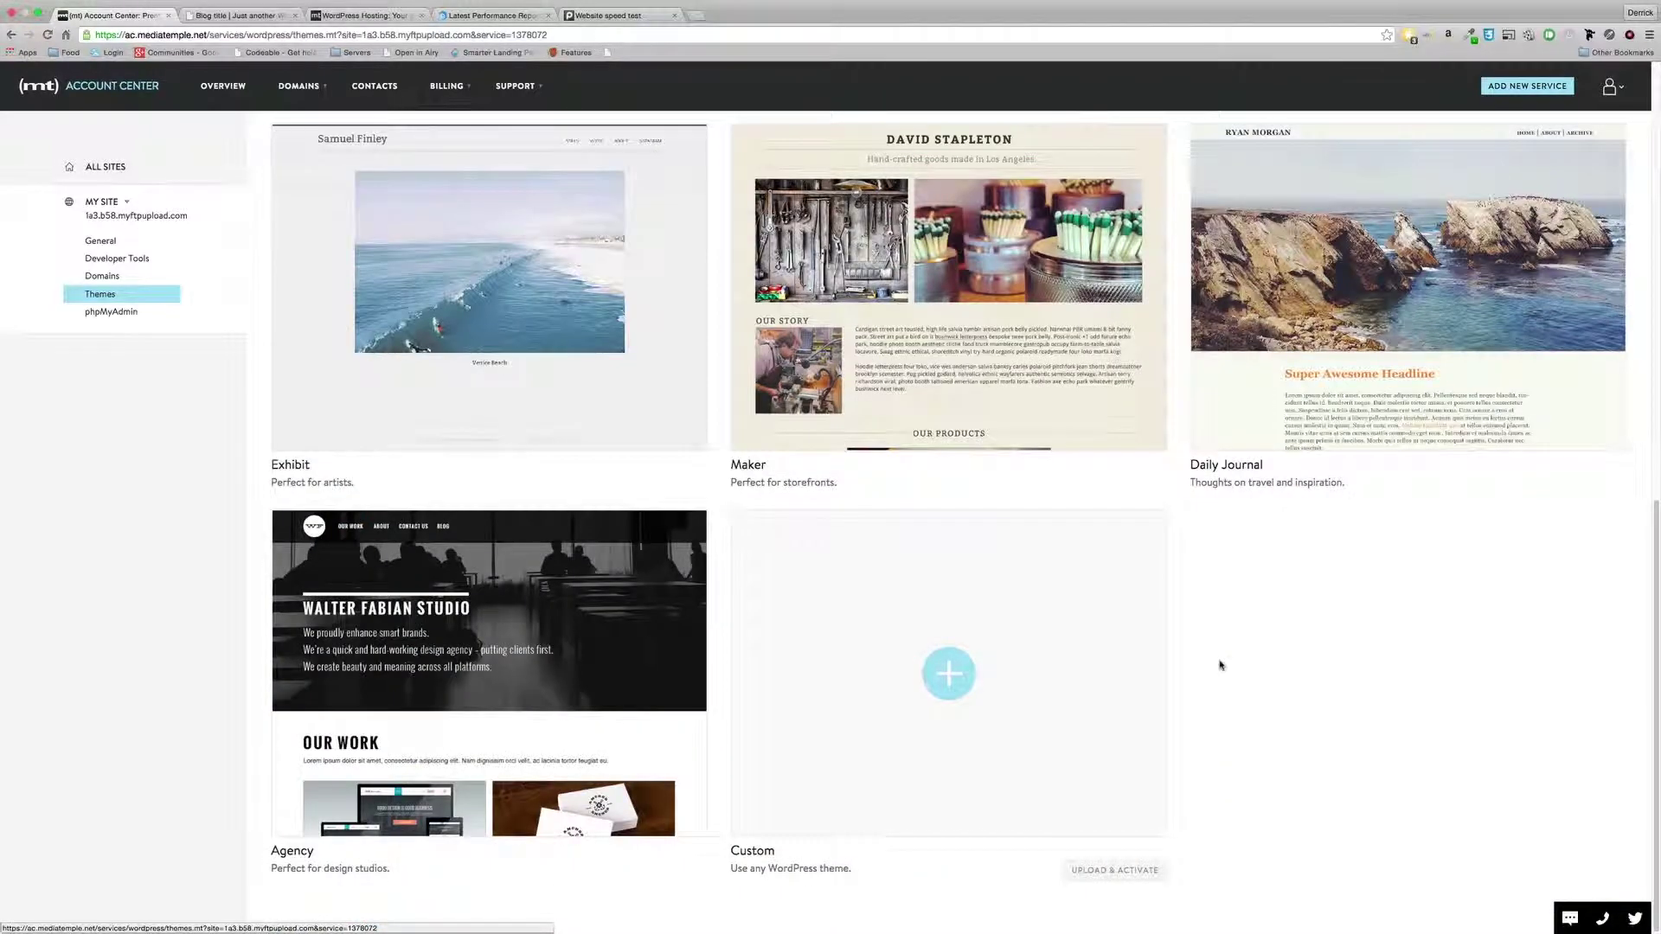
pyautogui.scroll(15, 1194, 678)
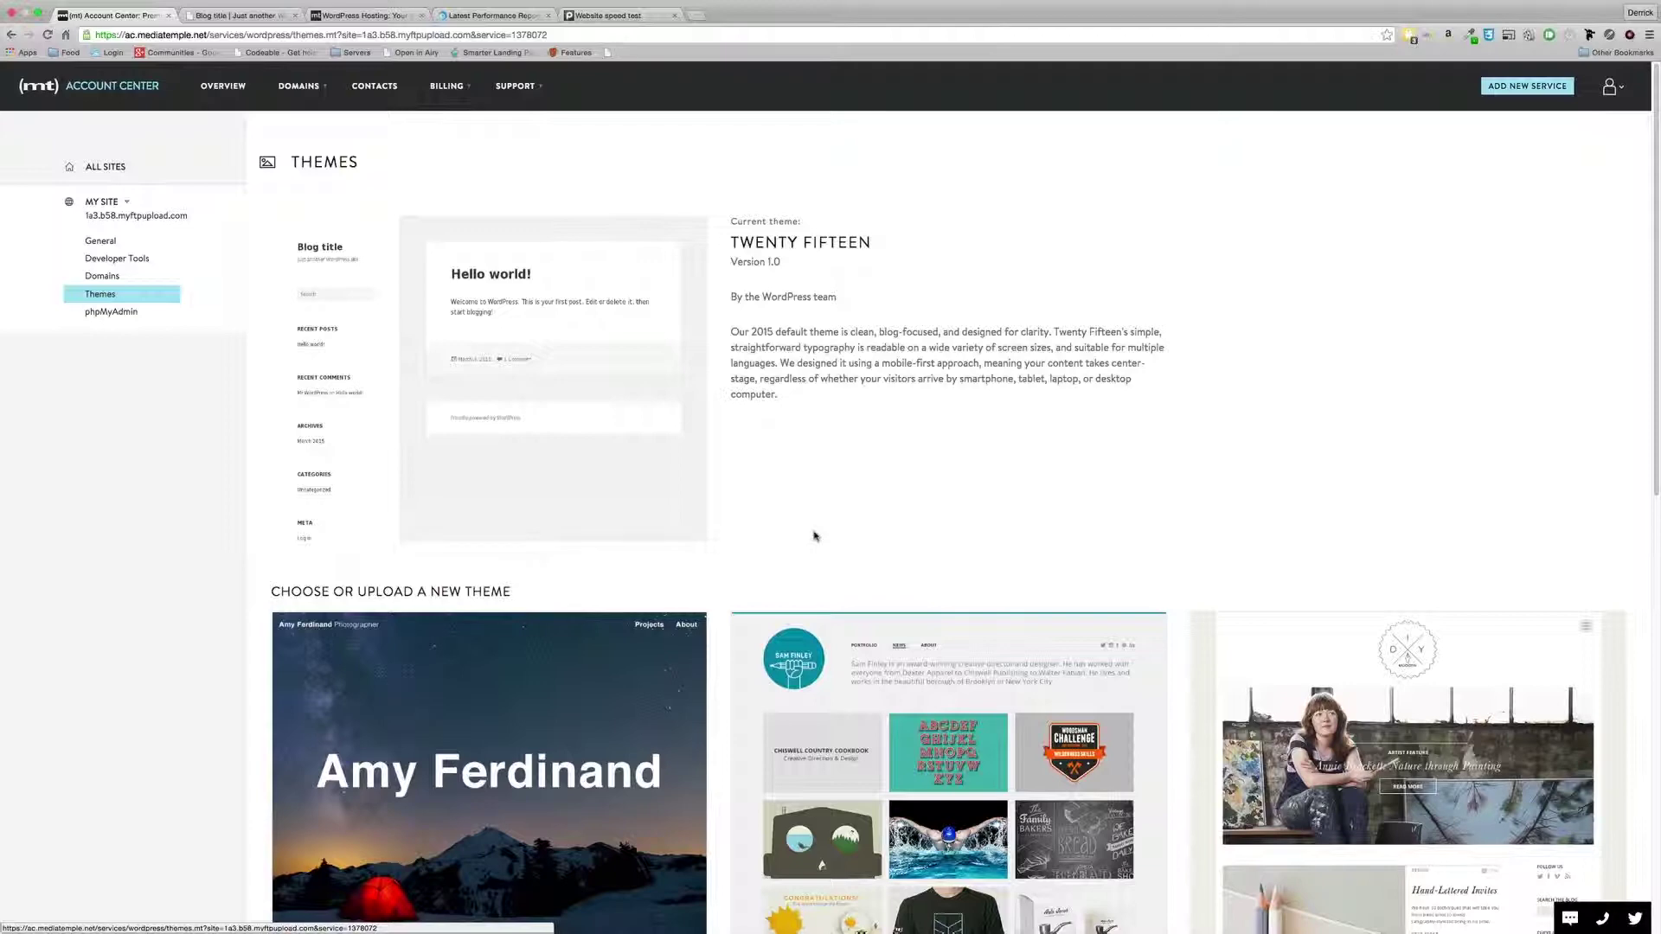
pyautogui.scroll(-10, 830, 543)
pyautogui.scroll(10, 840, 554)
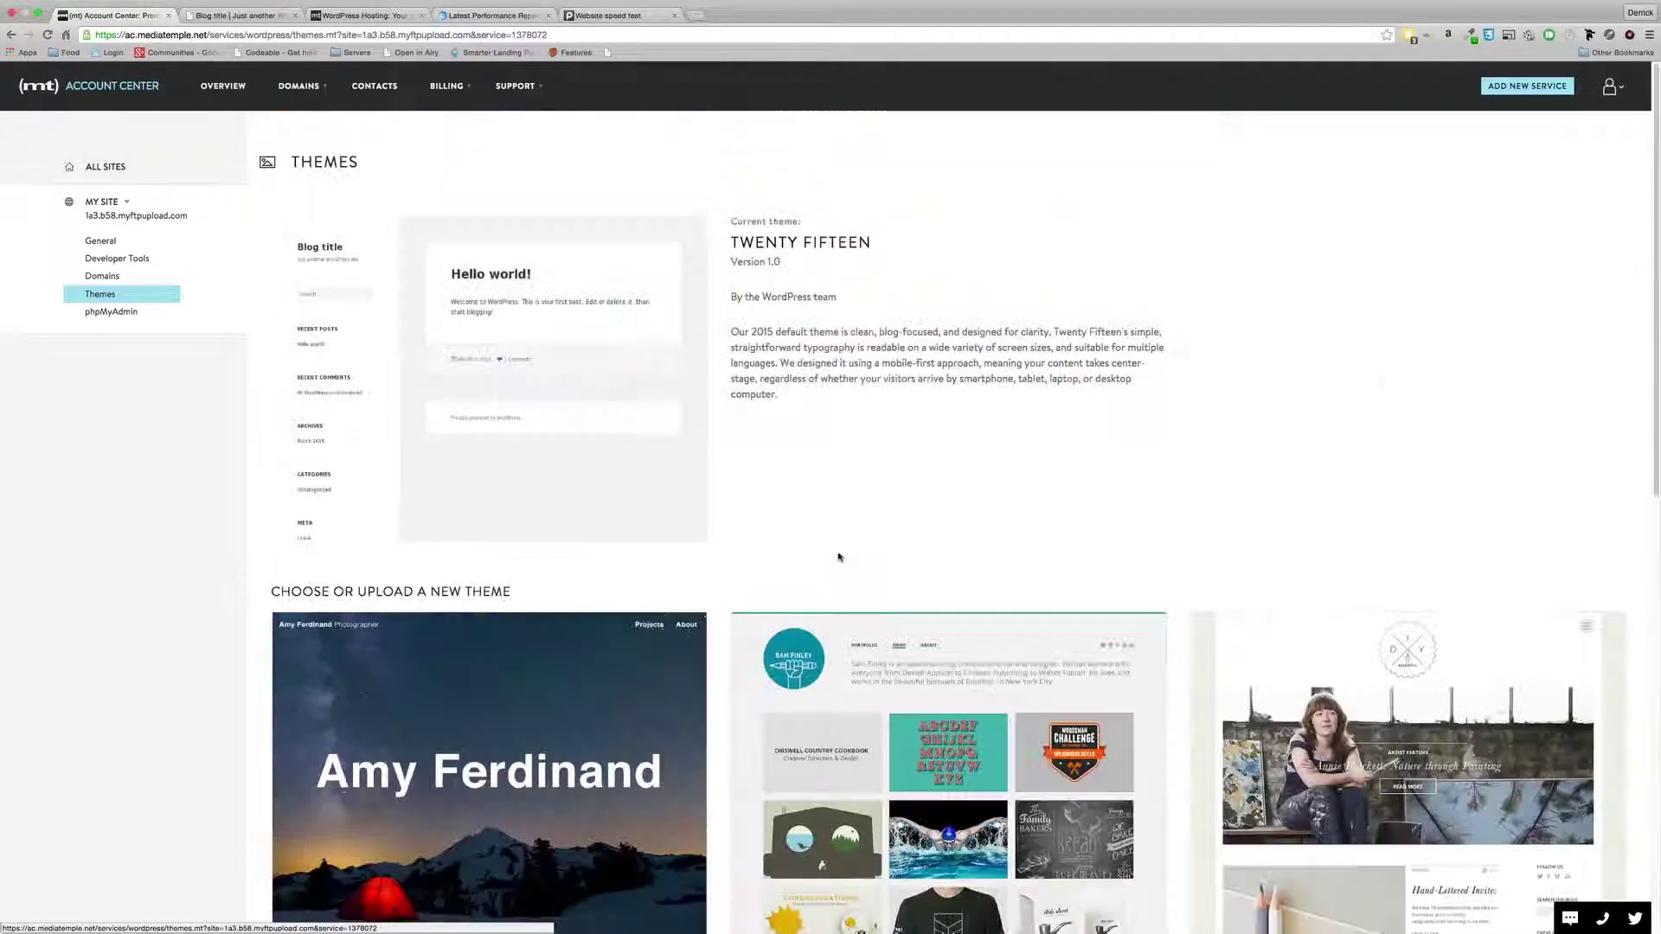